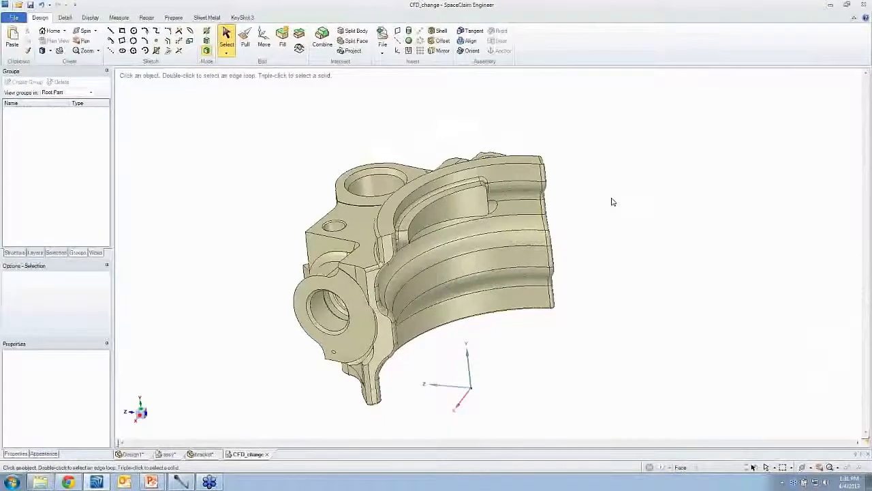
# Start a Volume Extract and select the three port boss faces and the large flat face surrounding the upper port
pyautogui.moveTo(612, 199); pyautogui.dragTo(581, 255, button='middle')
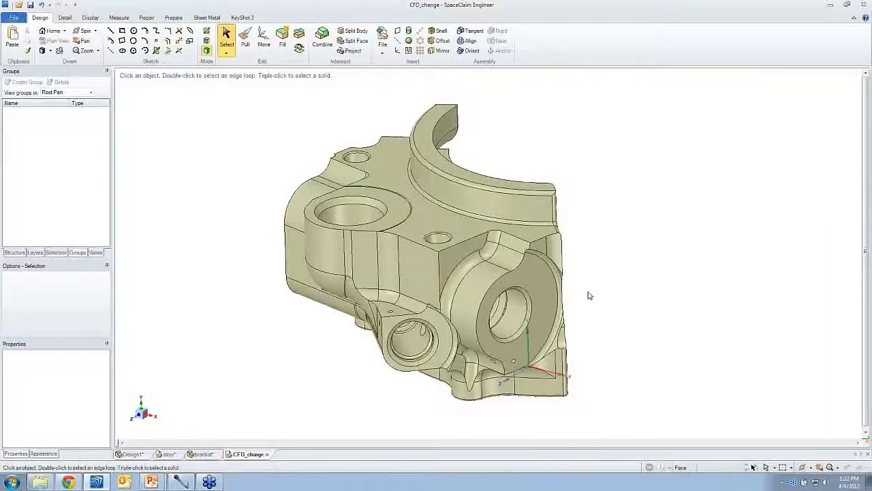
pyautogui.moveTo(477, 197); pyautogui.dragTo(477, 185, button='middle')
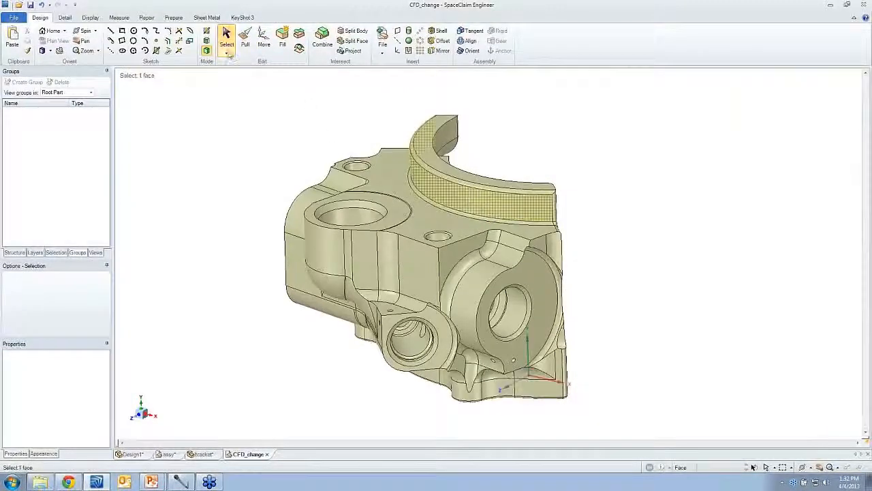
pyautogui.click(174, 18)
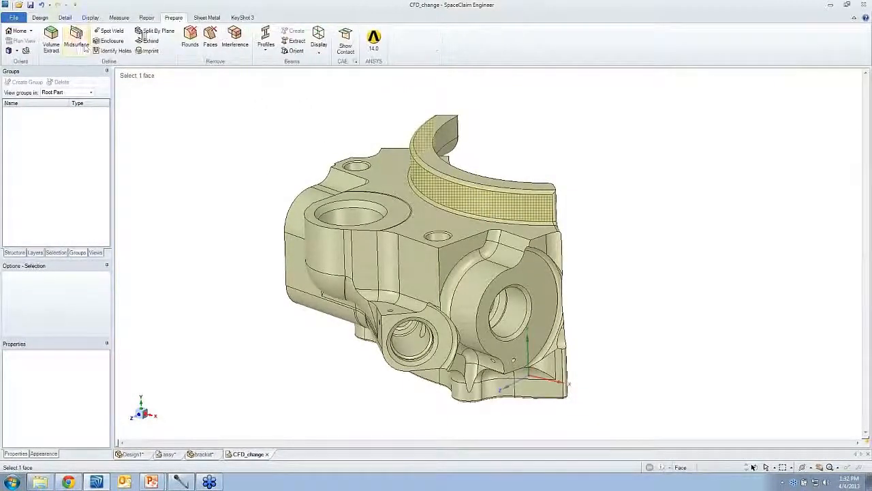
pyautogui.click(367, 178)
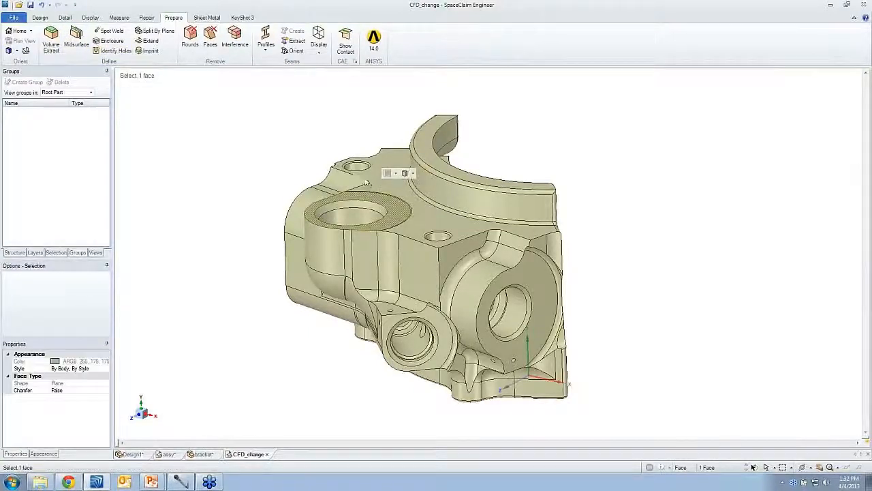
pyautogui.click(517, 278)
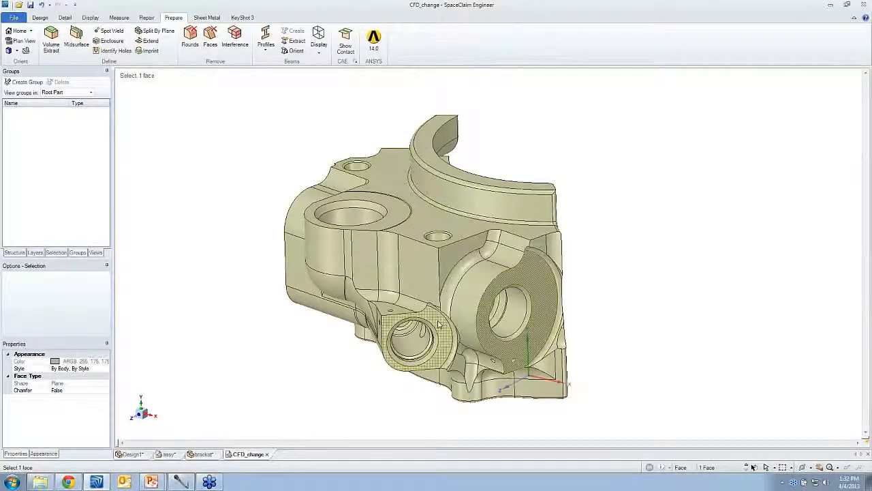
pyautogui.click(52, 37)
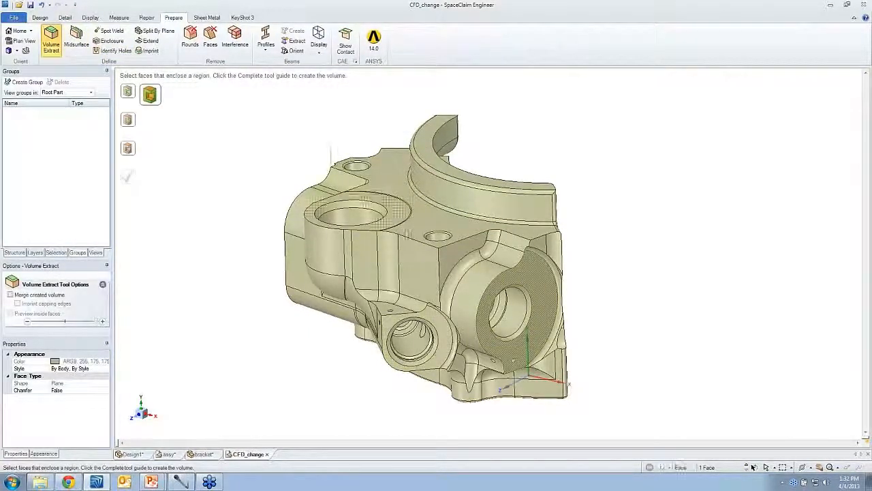
pyautogui.keyDown('ctrl'); pyautogui.click(436, 325); pyautogui.keyUp('ctrl')
pyautogui.keyDown('ctrl'); pyautogui.click(398, 206); pyautogui.keyUp('ctrl')
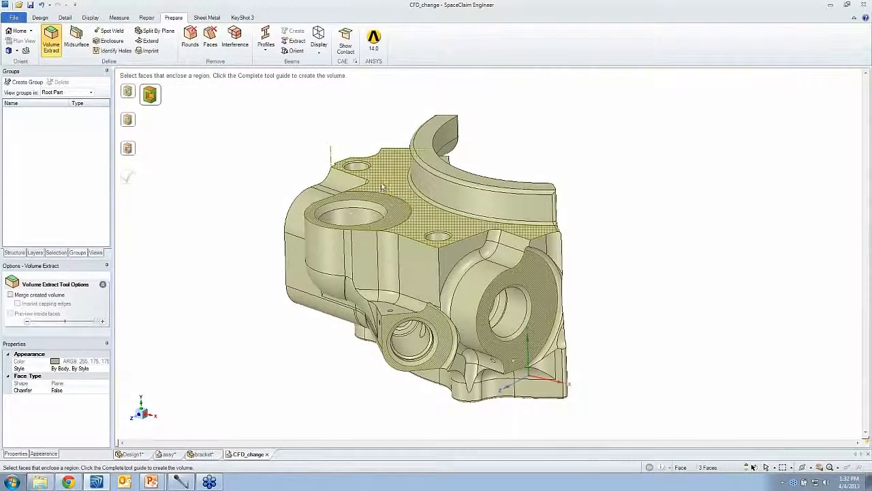
pyautogui.keyDown('ctrl'); pyautogui.click(382, 186); pyautogui.keyUp('ctrl')
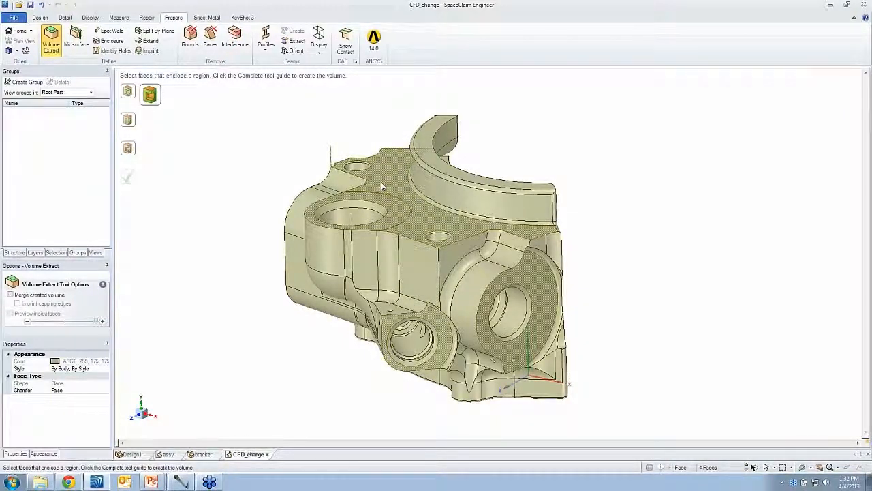
# Add the curved inner faces around the small port and the remaining outer port faces to the Volume Extract selection
pyautogui.moveTo(382, 185); pyautogui.dragTo(240, 179, button='middle')
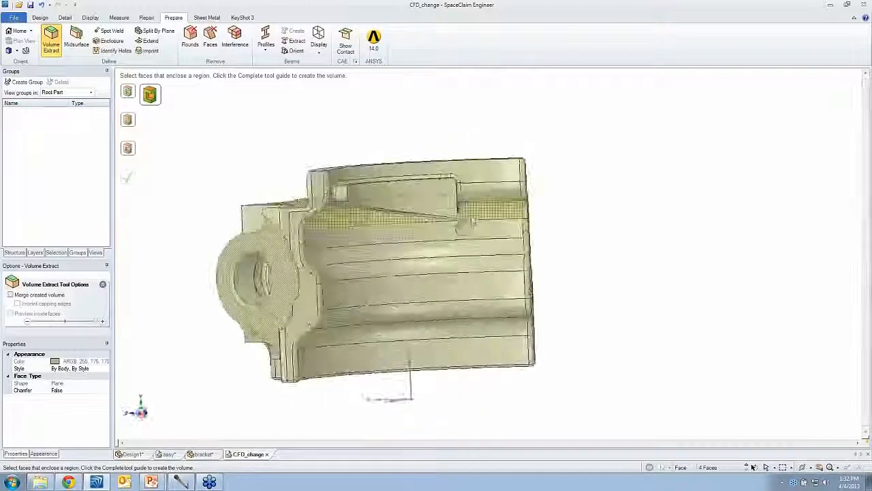
pyautogui.keyDown('ctrl'); pyautogui.click(476, 219); pyautogui.keyUp('ctrl')
pyautogui.keyDown('ctrl'); pyautogui.click(479, 228); pyautogui.keyUp('ctrl')
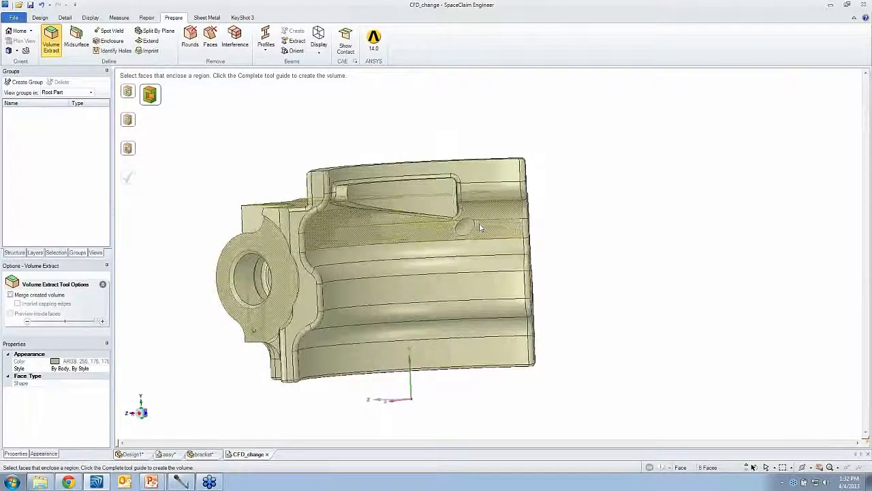
pyautogui.moveTo(480, 228); pyautogui.dragTo(577, 357, button='middle')
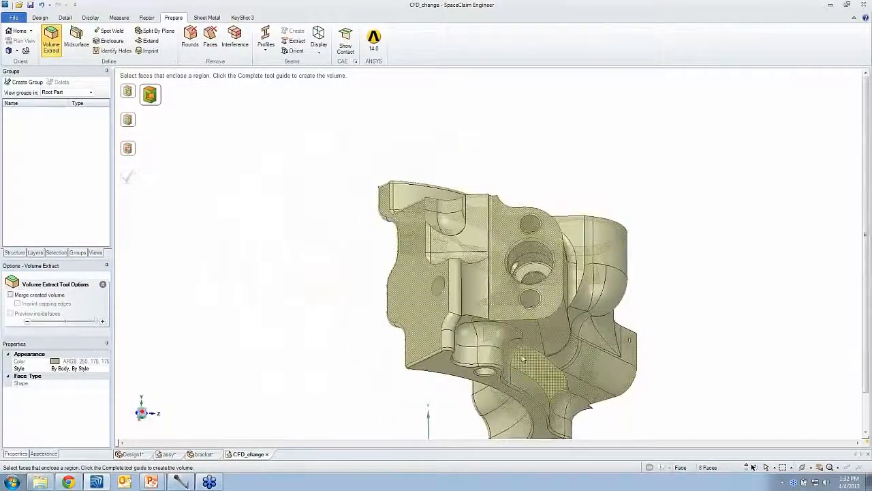
# Designate the large bore's wall as the inside face, preview the inside faces, and create the internal flow volume
pyautogui.keyDown('ctrl'); pyautogui.keyDown('shift'); pyautogui.click(526, 256); pyautogui.keyUp('shift'); pyautogui.keyUp('ctrl')
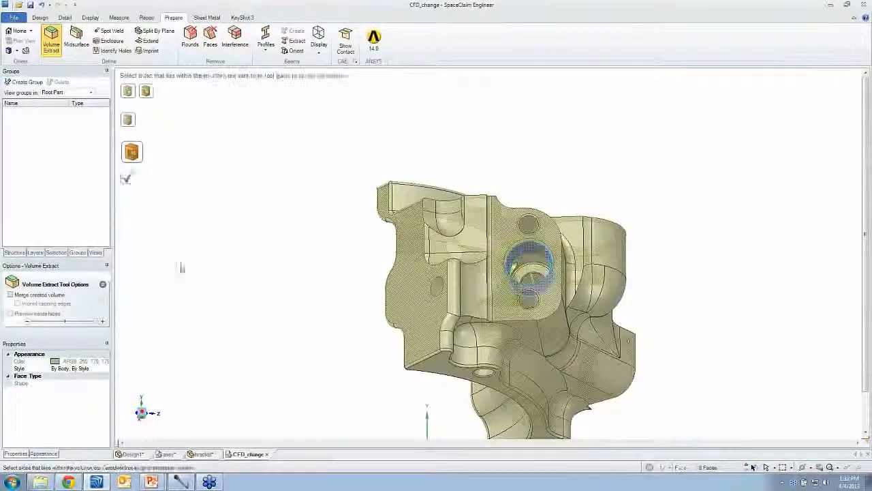
pyautogui.click(28, 314)
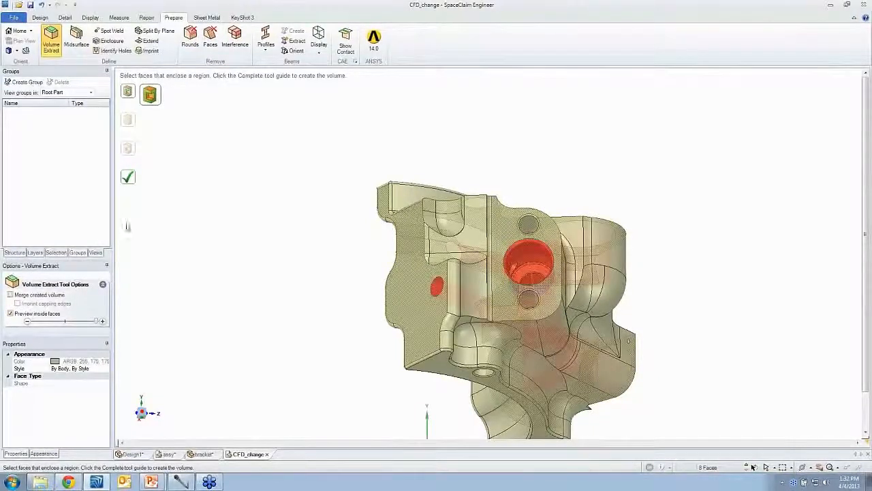
pyautogui.click(128, 180)
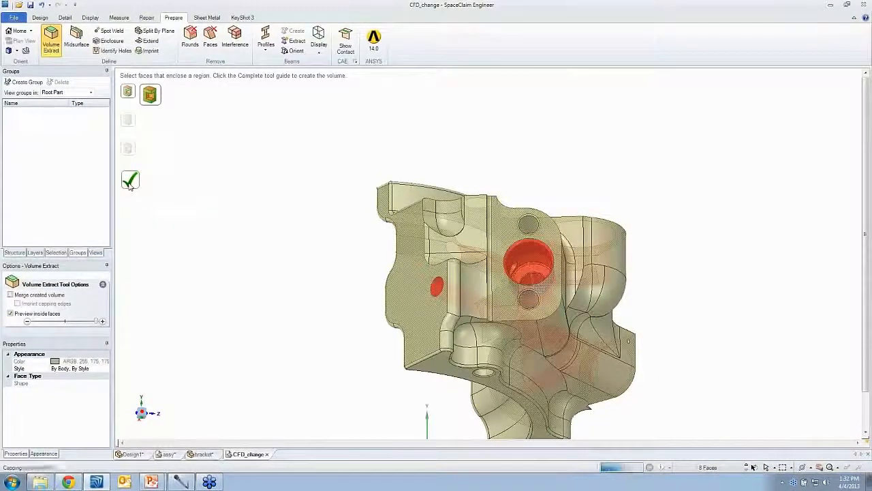
# Hide the original solid, leaving the extracted volume displayed, and exit the Volume Extract tool
pyautogui.click(54, 54)
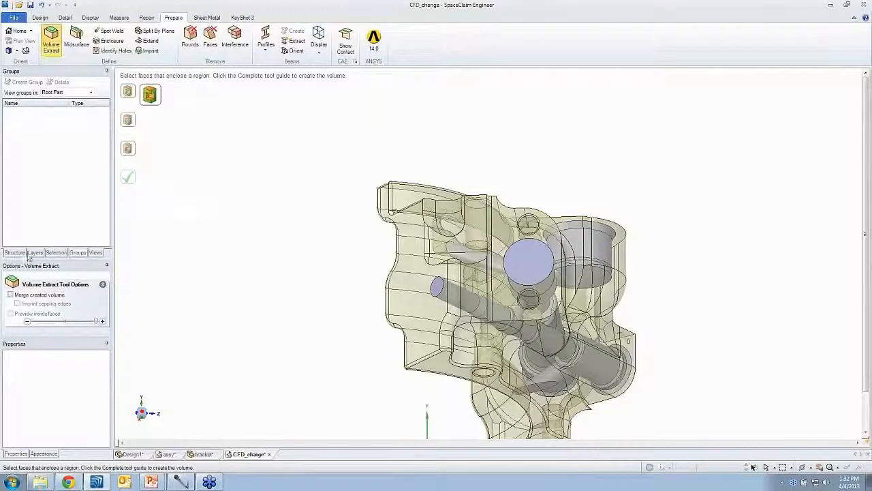
pyautogui.click(20, 254)
pyautogui.moveTo(225, 216); pyautogui.dragTo(155, 190, button='middle')
pyautogui.click(25, 88)
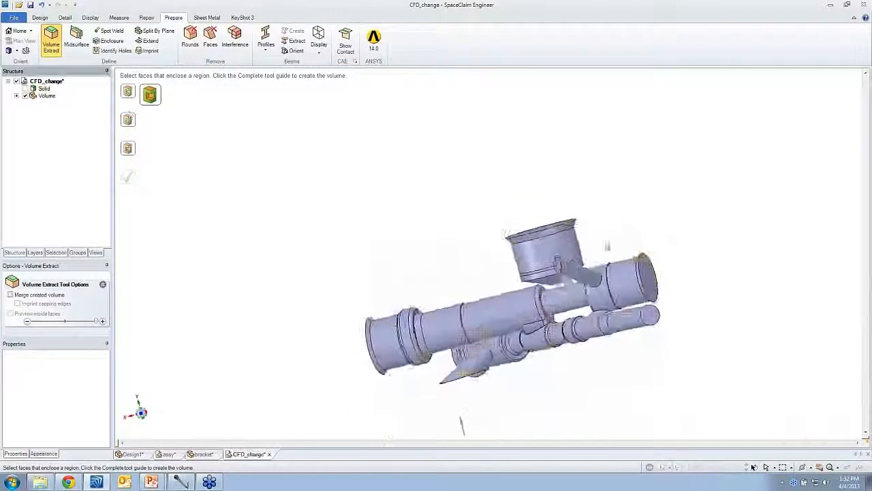
pyautogui.moveTo(607, 248)
pyautogui.mouseDown(button='middle')
pyautogui.moveTo(641, 251)
pyautogui.moveTo(627, 220)
pyautogui.moveTo(644, 239)
pyautogui.moveTo(626, 261)
pyautogui.moveTo(629, 252)
pyautogui.moveTo(592, 264)
pyautogui.moveTo(606, 261)
pyautogui.mouseUp(button='middle')
pyautogui.scroll(2, 629, 262)
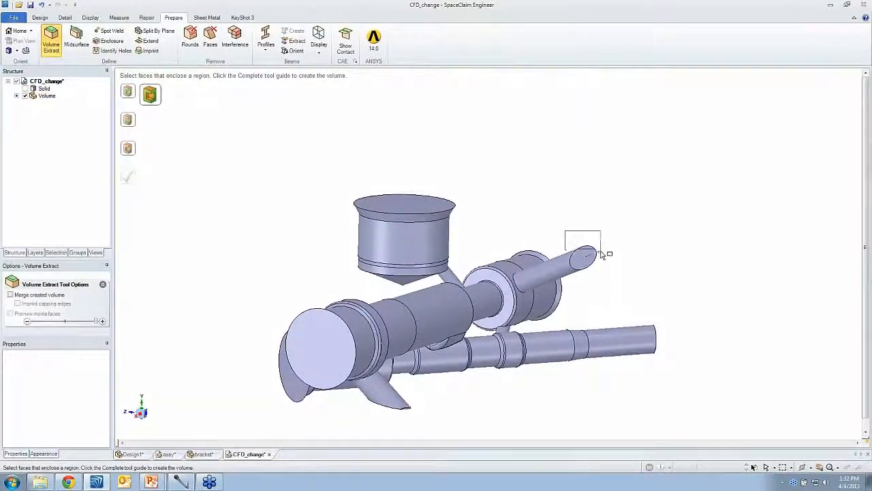
pyautogui.press('Escape')
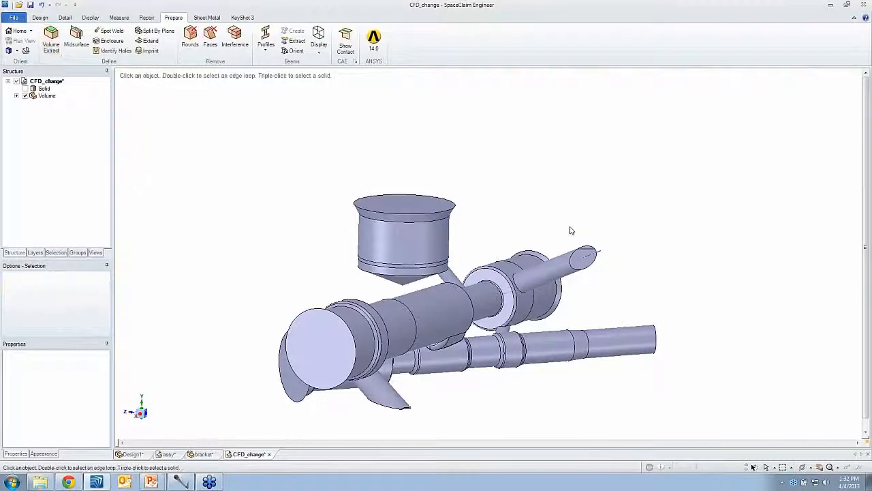
# Try to Pull the cut end of the upper angled branch pipe
pyautogui.click(604, 256)
pyautogui.click(40, 19)
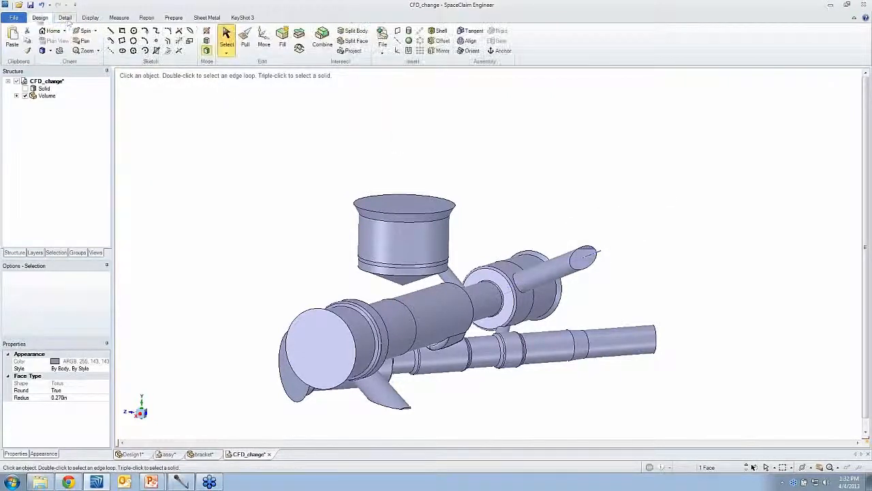
pyautogui.click(245, 39)
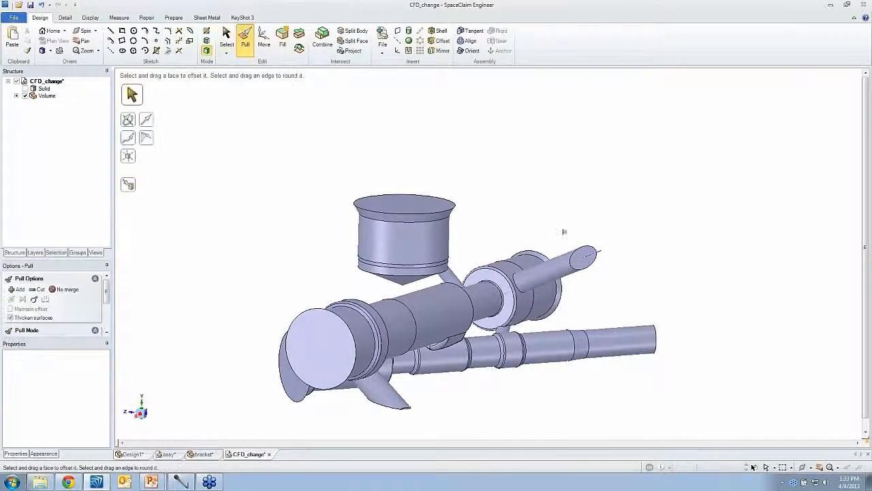
pyautogui.click(582, 257)
pyautogui.moveTo(526, 207); pyautogui.dragTo(553, 194, button='middle')
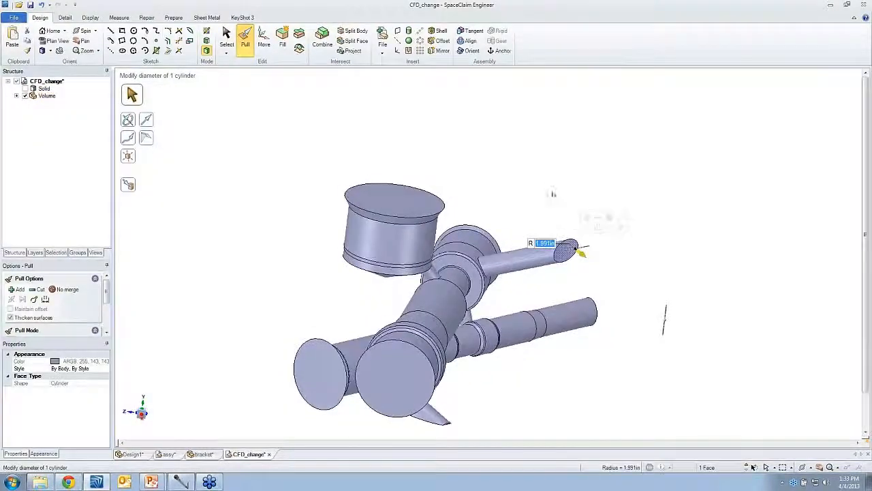
pyautogui.moveTo(591, 205); pyautogui.dragTo(662, 217)
pyautogui.press('Escape')
# Lengthen the long lower pipe of the flow volume by pulling its end face outward
pyautogui.moveTo(621, 218); pyautogui.dragTo(682, 360, button='middle')
pyautogui.click(673, 348)
pyautogui.moveTo(550, 205); pyautogui.dragTo(605, 275)
# Extend the short angled branch below the main bore by pulling its end face downward
pyautogui.click(338, 406)
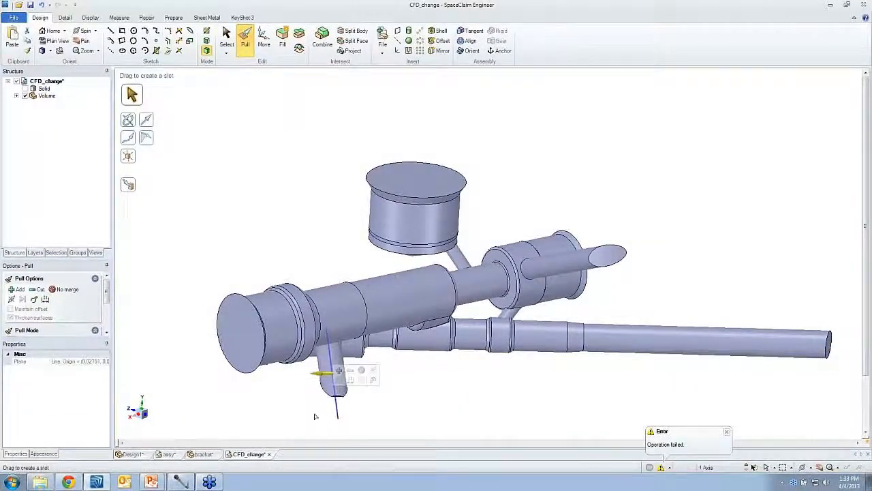
pyautogui.click(315, 417)
pyautogui.click(350, 398)
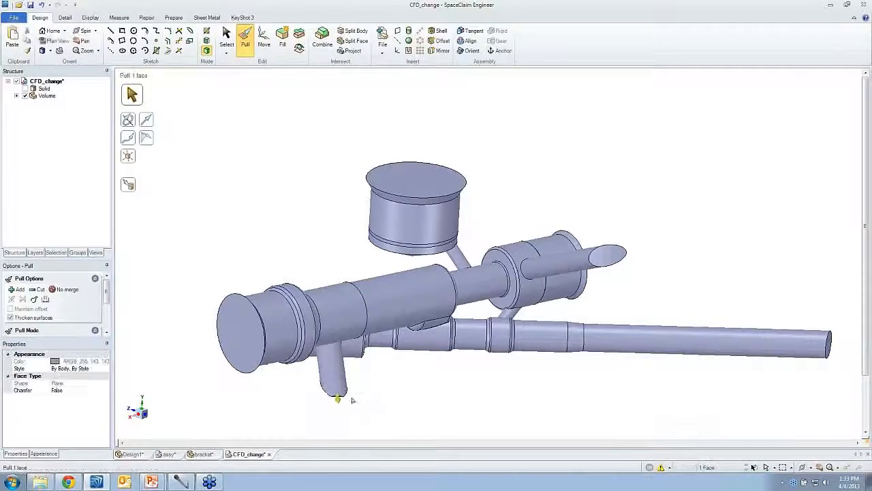
pyautogui.click(284, 56)
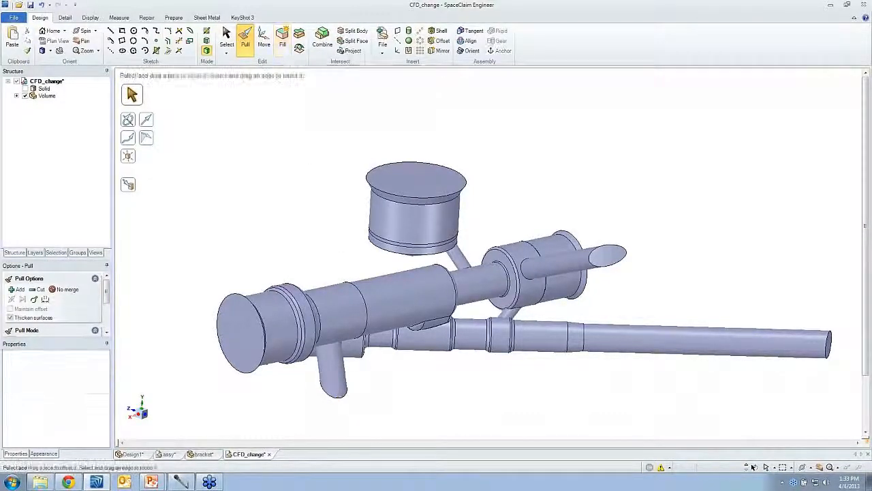
pyautogui.click(334, 396)
pyautogui.moveTo(424, 182); pyautogui.dragTo(505, 171, button='middle')
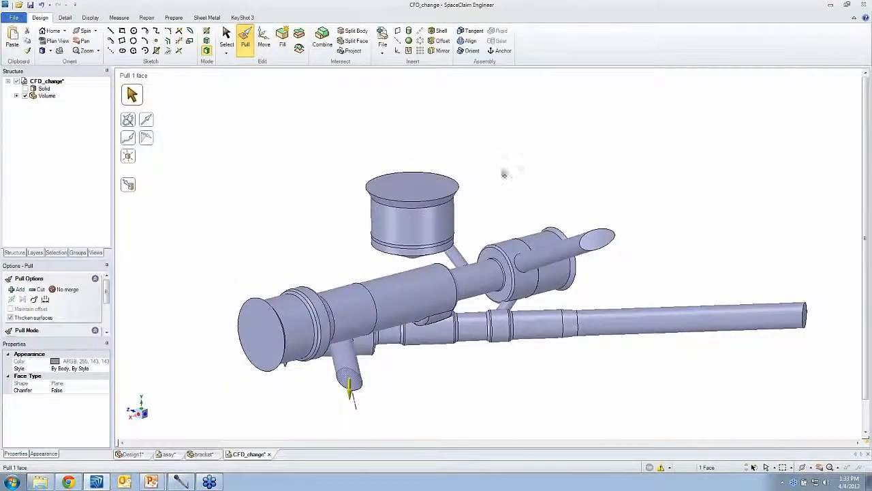
pyautogui.moveTo(504, 171); pyautogui.dragTo(505, 224)
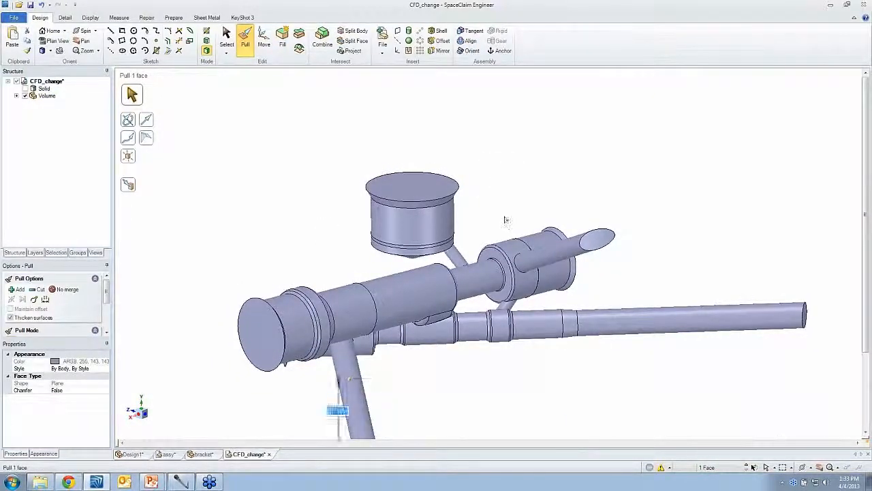
pyautogui.click(491, 204)
# Fill the narrow neck and its adjoining tapered and rounded faces on the lower pipe to simplify it
pyautogui.moveTo(490, 204); pyautogui.dragTo(421, 231, button='middle')
pyautogui.scroll(8, 420, 231)
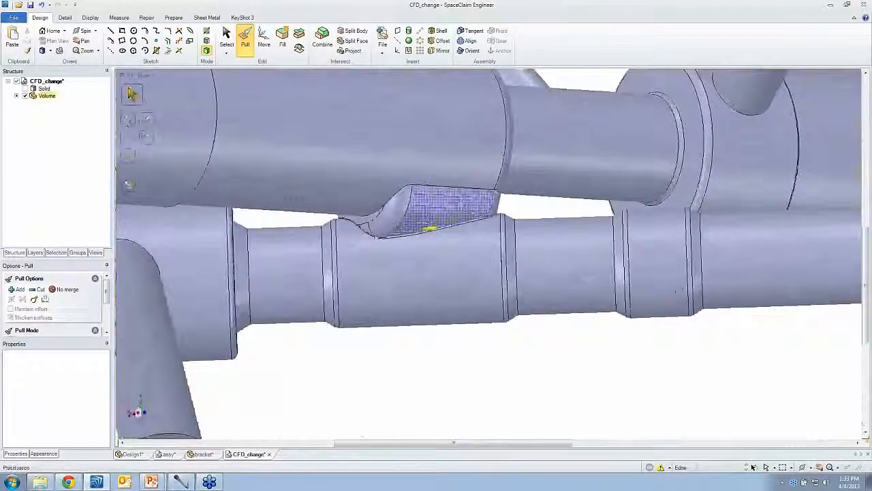
pyautogui.moveTo(362, 235); pyautogui.dragTo(347, 239, button='middle')
pyautogui.scroll(2, 347, 239)
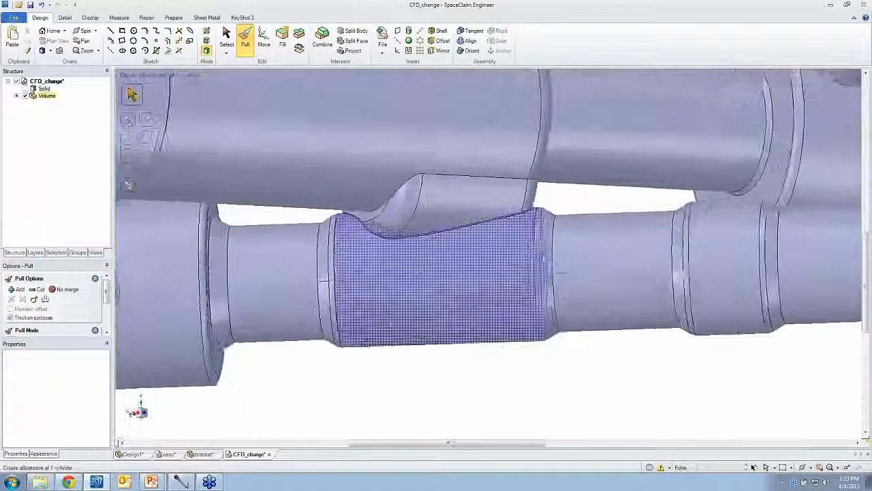
pyautogui.press('s')
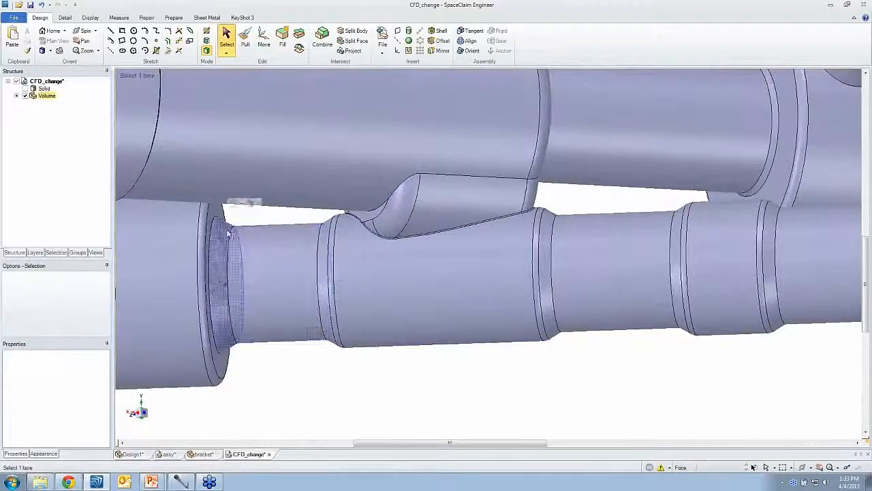
pyautogui.click(238, 273)
pyautogui.keyDown('ctrl'); pyautogui.click(323, 232); pyautogui.keyUp('ctrl')
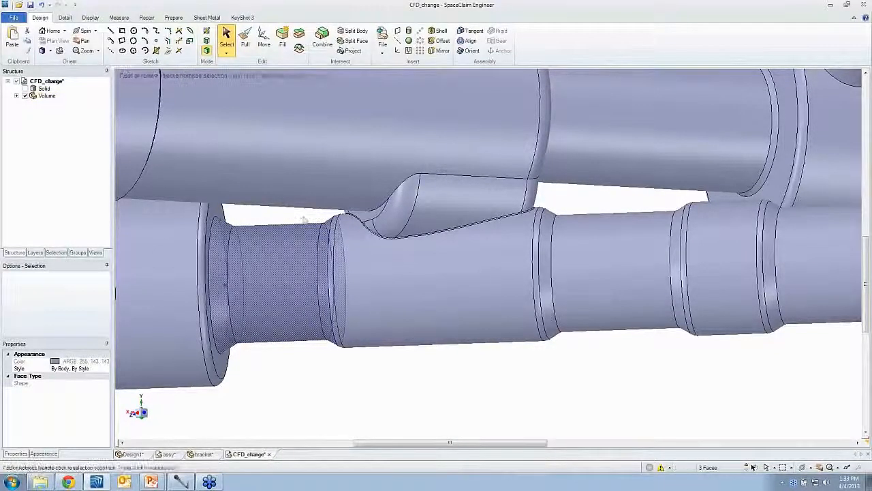
pyautogui.moveTo(297, 214); pyautogui.dragTo(330, 230, button='middle')
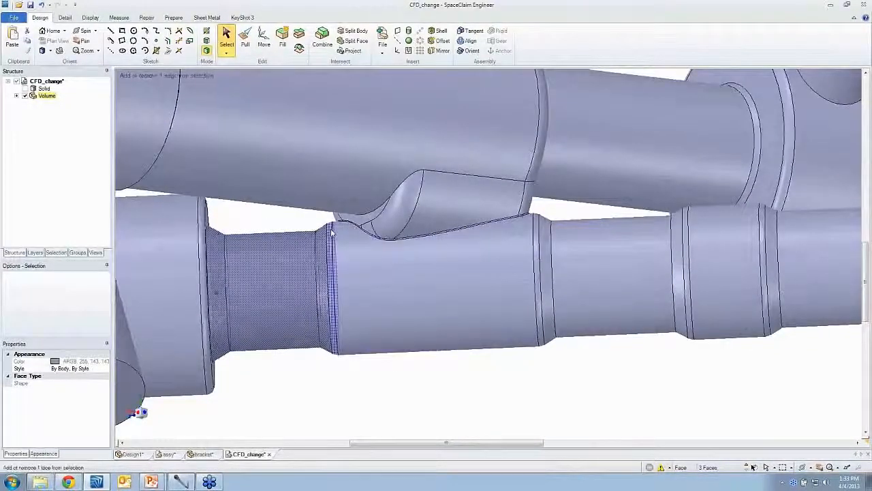
pyautogui.keyDown('ctrl'); pyautogui.click(336, 236); pyautogui.keyUp('ctrl')
pyautogui.click(282, 37)
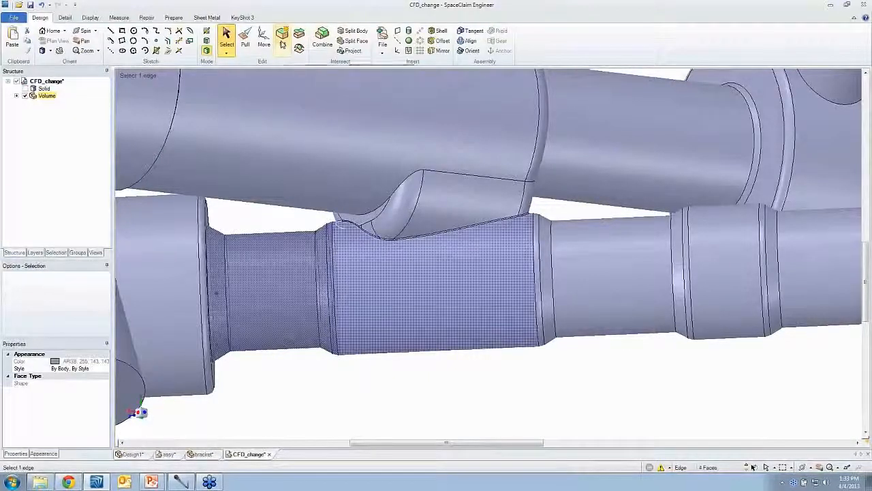
pyautogui.click(318, 236)
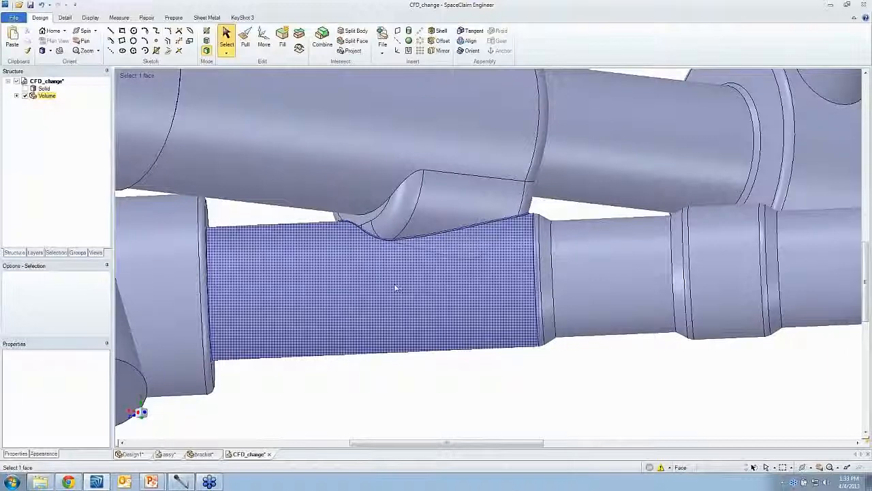
# Fill the faces of the angled connecting passage between the main bore and the lower pipe to remove it
pyautogui.moveTo(334, 234); pyautogui.dragTo(342, 212, button='middle')
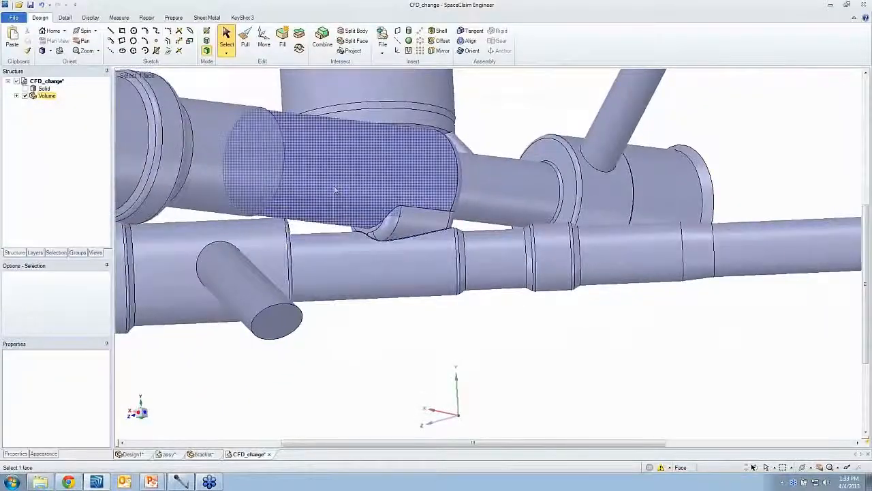
pyautogui.moveTo(334, 186); pyautogui.dragTo(461, 262)
pyautogui.moveTo(461, 259); pyautogui.dragTo(465, 259, button='middle')
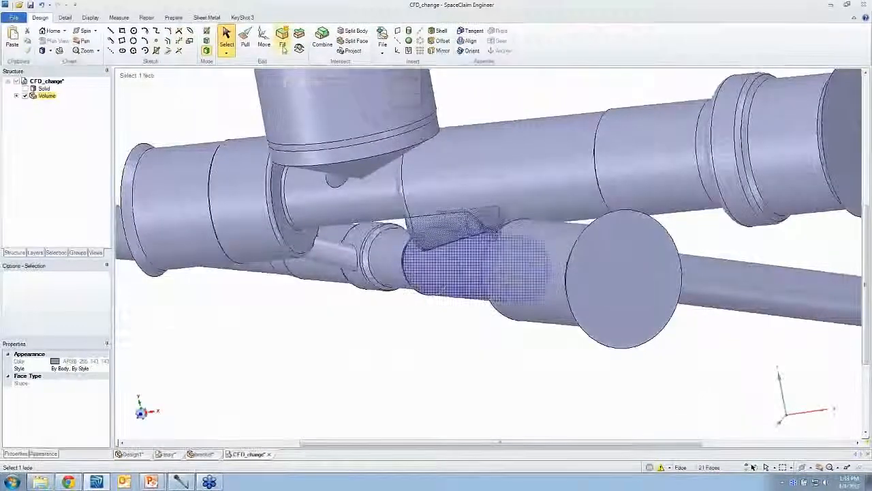
pyautogui.click(283, 45)
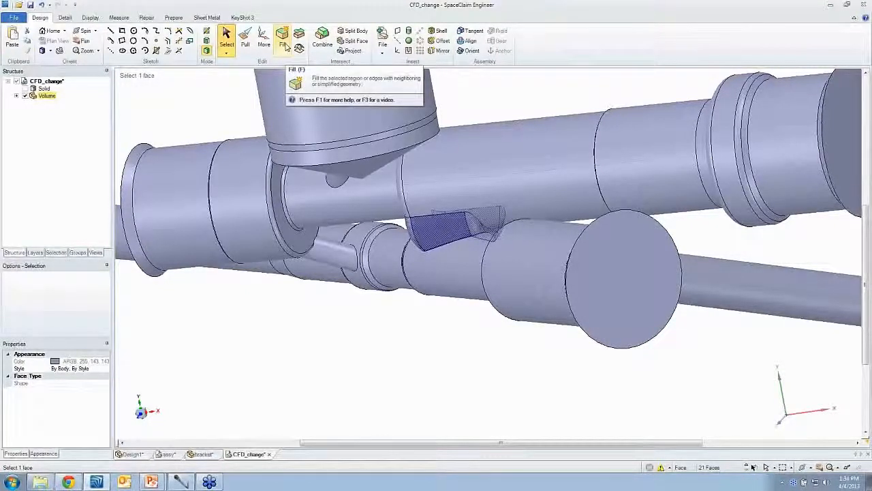
pyautogui.click(287, 45)
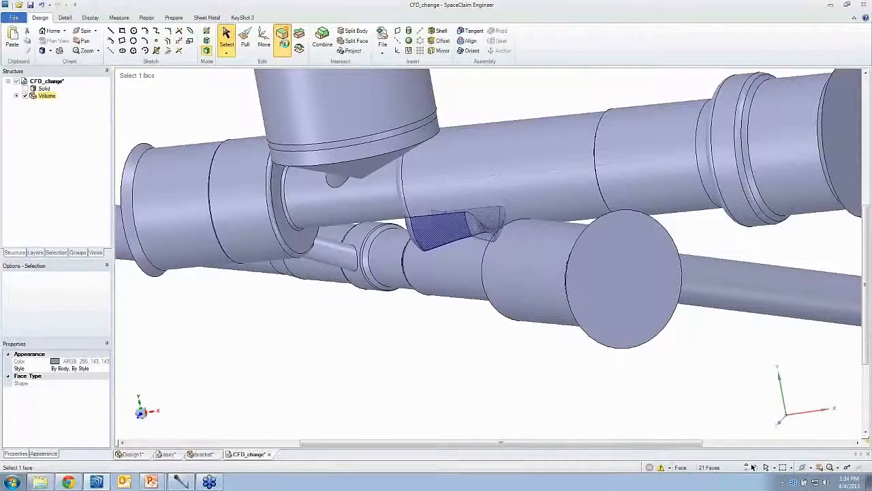
pyautogui.click(287, 44)
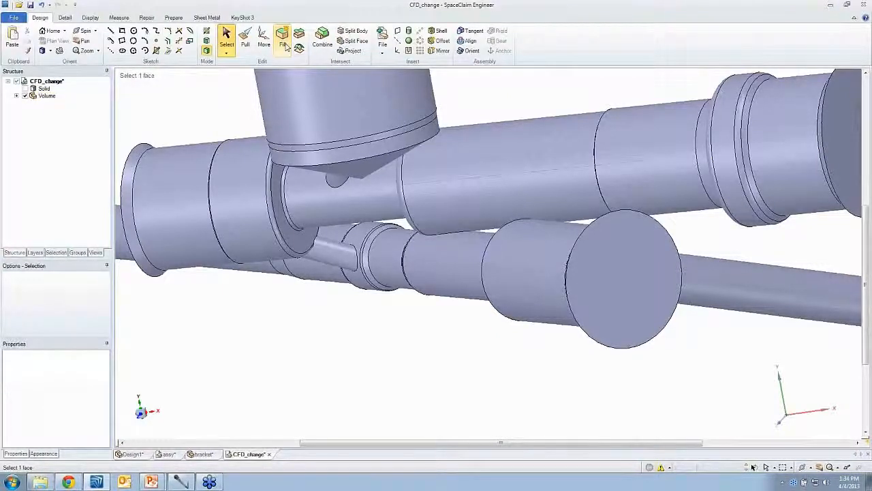
# Fill the rounded edge face at the narrow end of the main bore's large cylinder
pyautogui.moveTo(432, 171); pyautogui.dragTo(389, 211, button='middle')
pyautogui.click(389, 211)
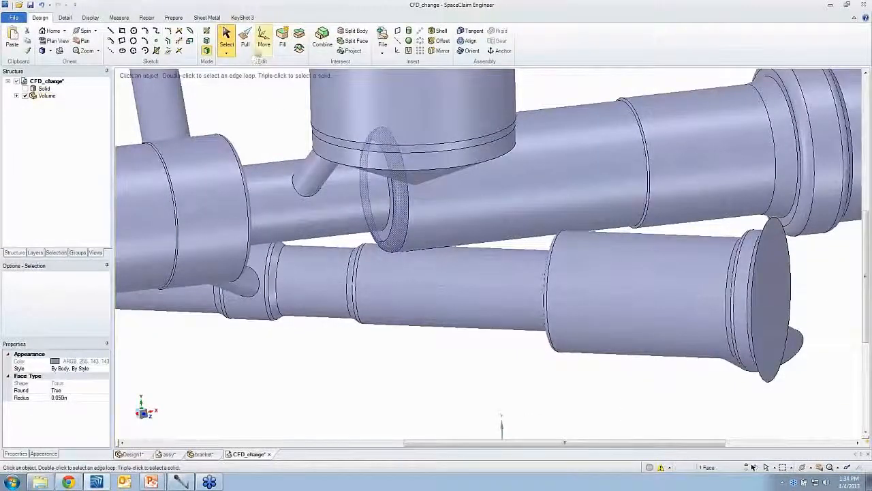
pyautogui.click(282, 45)
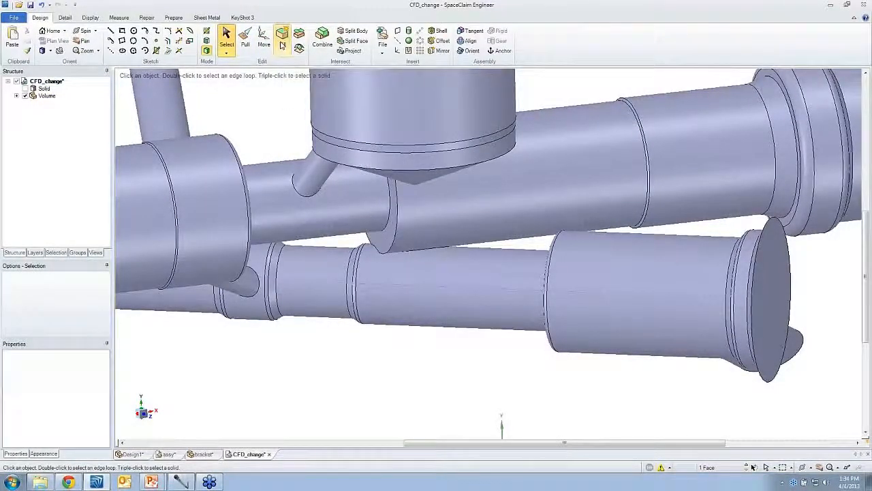
# Pull the ring-shaped step face of the main bore about 0.190 in along the narrower neck to lengthen the large cylinder
pyautogui.click(246, 40)
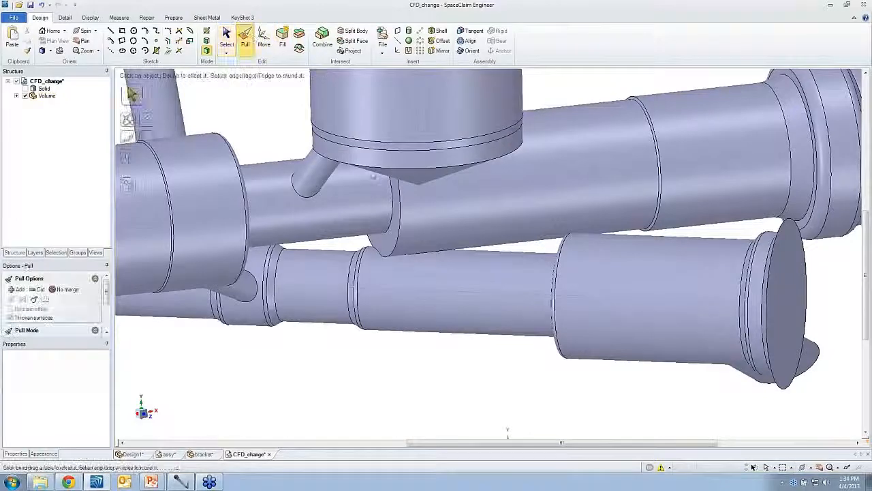
pyautogui.click(388, 243)
pyautogui.moveTo(390, 203); pyautogui.dragTo(373, 203)
pyautogui.moveTo(352, 258); pyautogui.dragTo(344, 257)
pyautogui.moveTo(344, 257); pyautogui.dragTo(344, 274, button='middle')
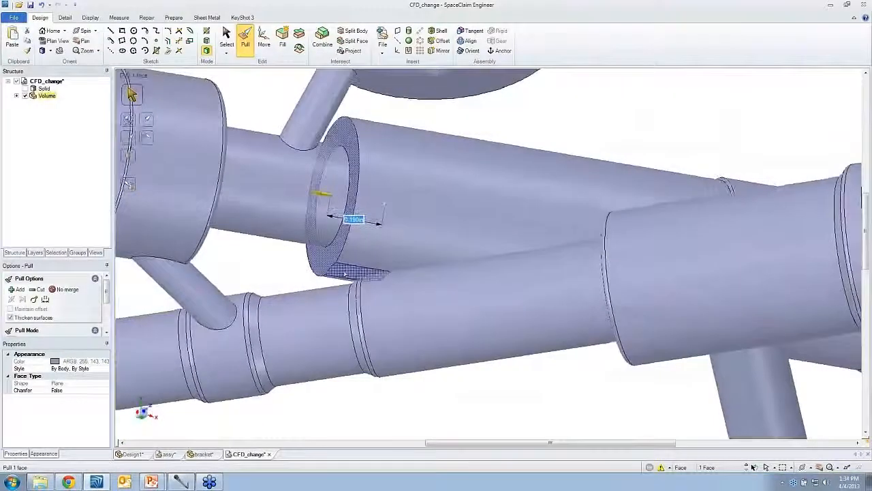
pyautogui.click(344, 274)
pyautogui.click(376, 251)
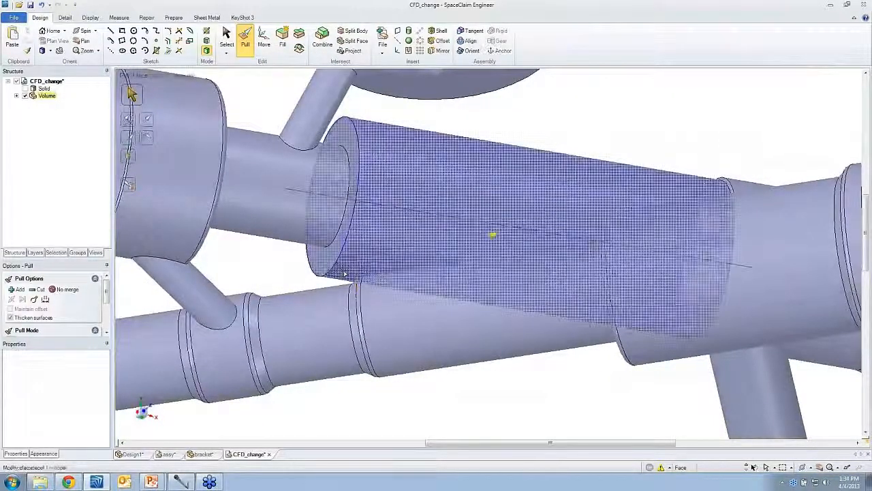
pyautogui.moveTo(384, 246); pyautogui.dragTo(383, 276, button='middle')
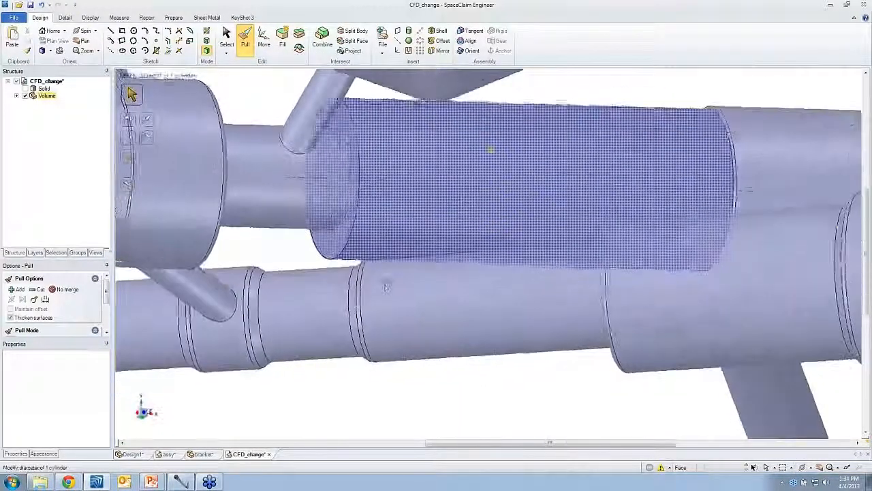
pyautogui.click(385, 287)
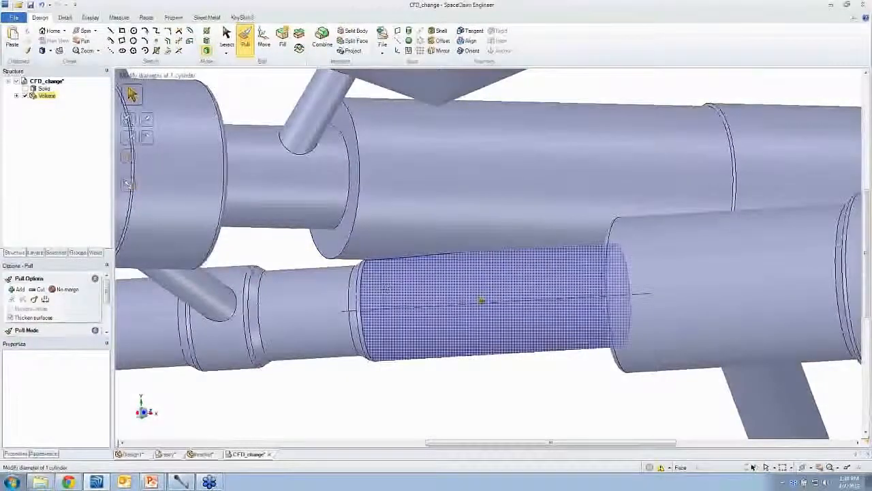
# Section the flow volume through the lower pipe's axis and view the section plane straight on
pyautogui.press('s')
pyautogui.click(432, 310)
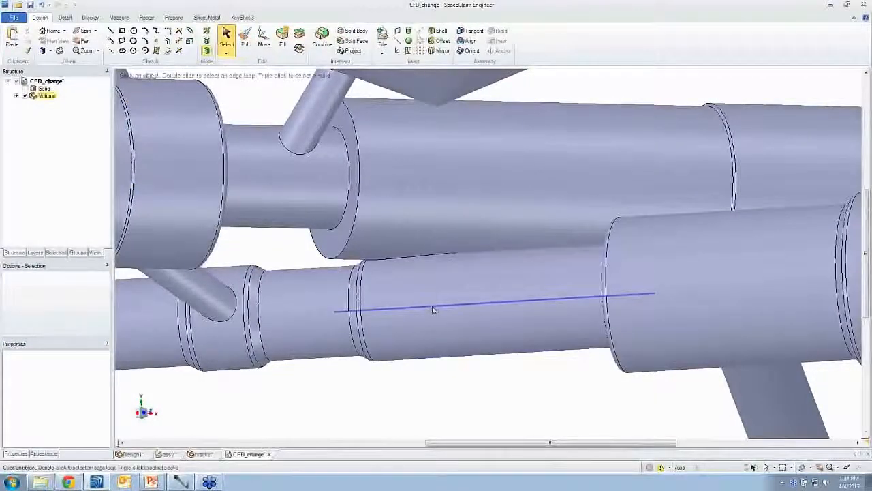
pyautogui.click(434, 315)
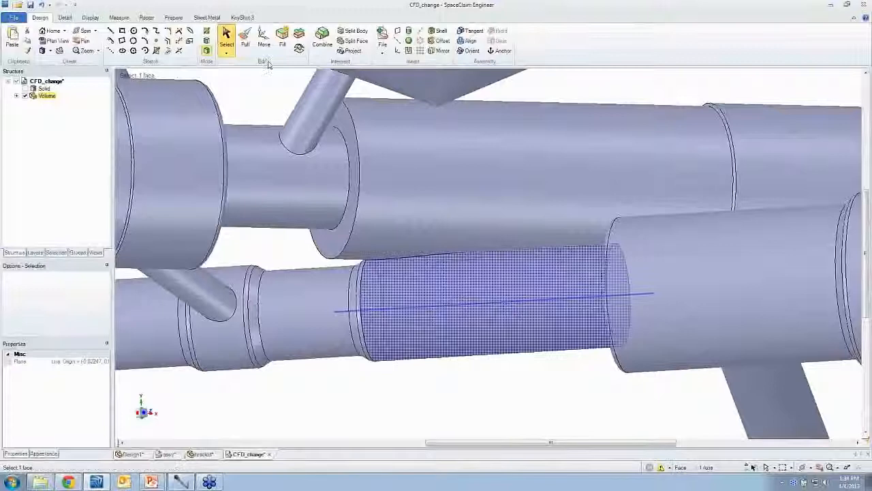
pyautogui.click(208, 41)
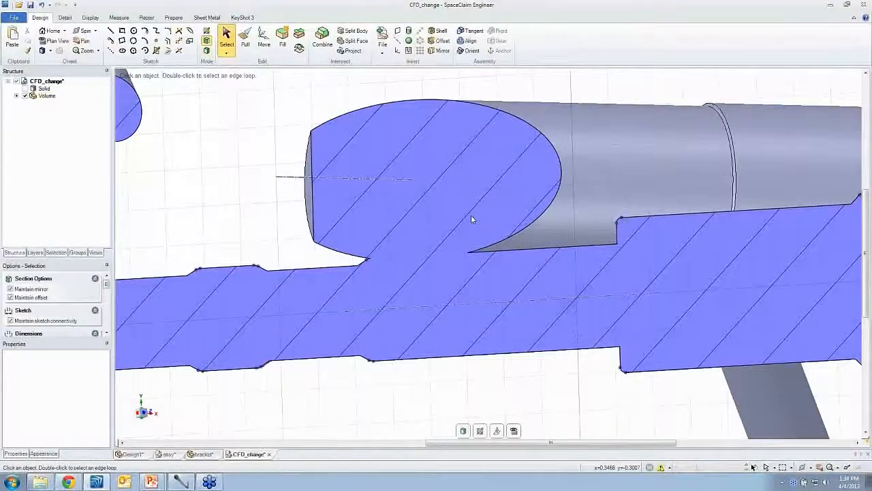
pyautogui.press('v')
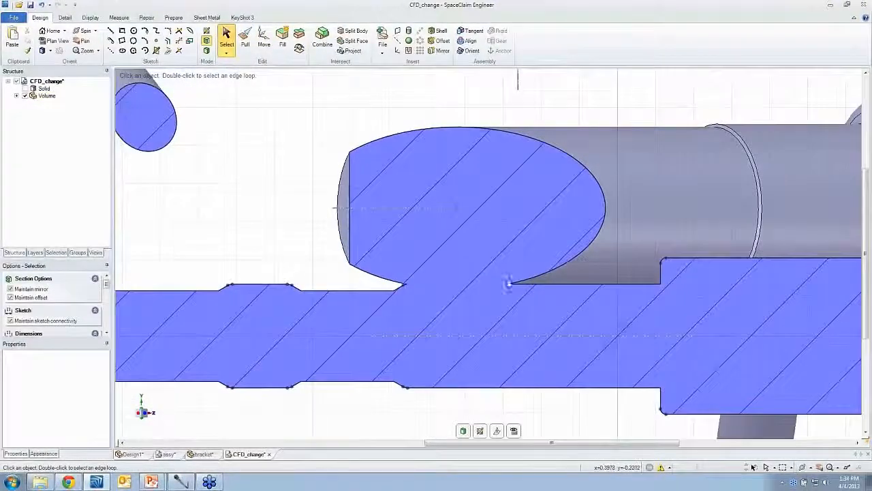
pyautogui.keyDown('ctrl'); pyautogui.moveTo(503, 291); pyautogui.dragTo(434, 251, button='middle'); pyautogui.keyUp('ctrl')
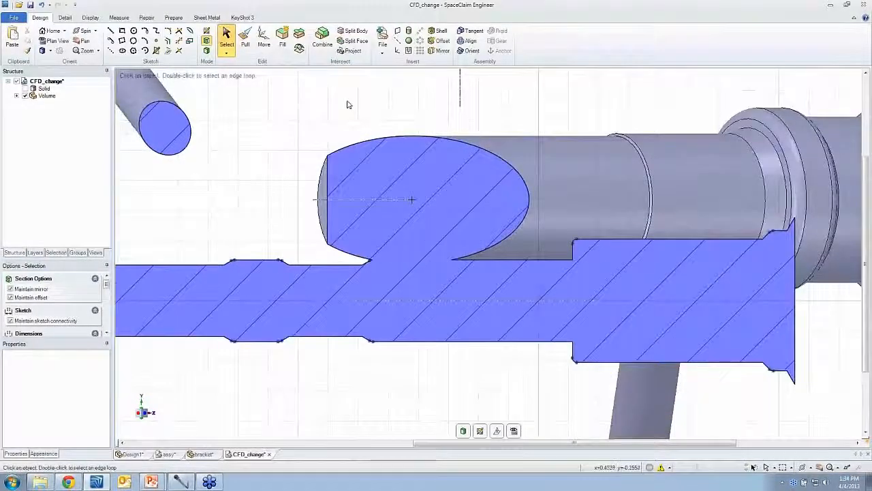
# Add a 0.312 in diameter cylinder about 0.420 in long from the upper bore's center to the lower pipe's axis, and return to 3D
pyautogui.click(408, 32)
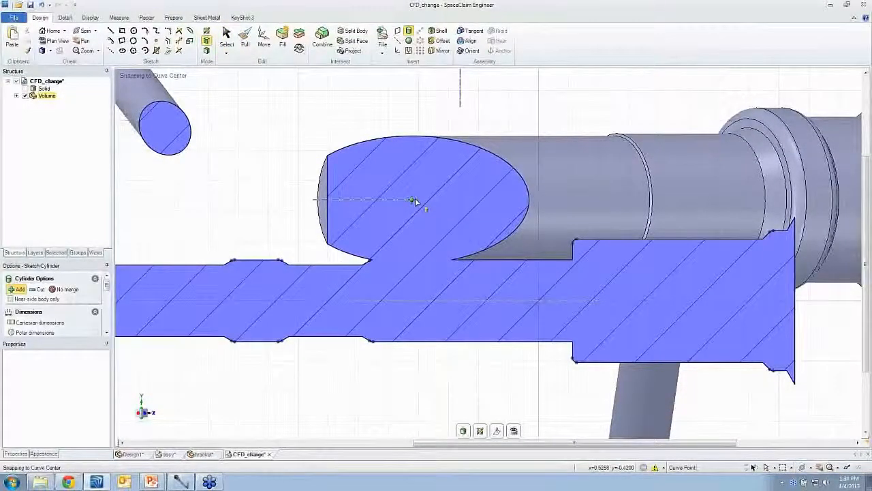
pyautogui.click(415, 200)
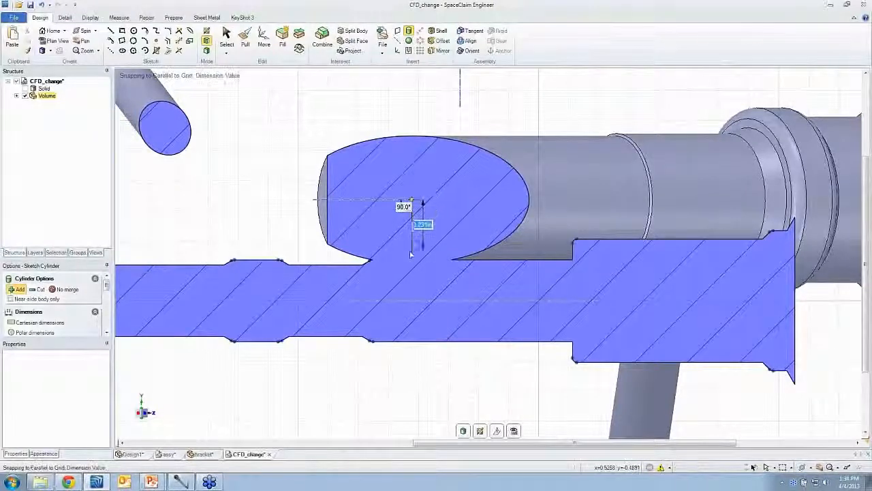
pyautogui.click(411, 301)
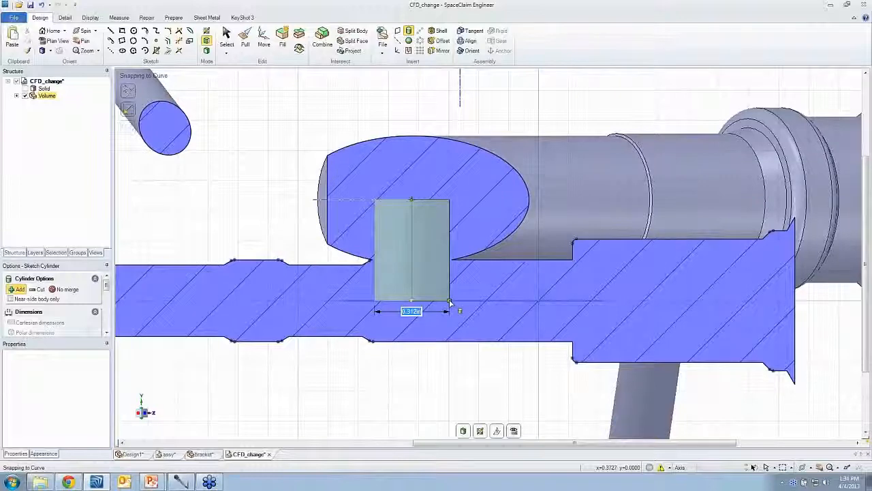
pyautogui.click(449, 300)
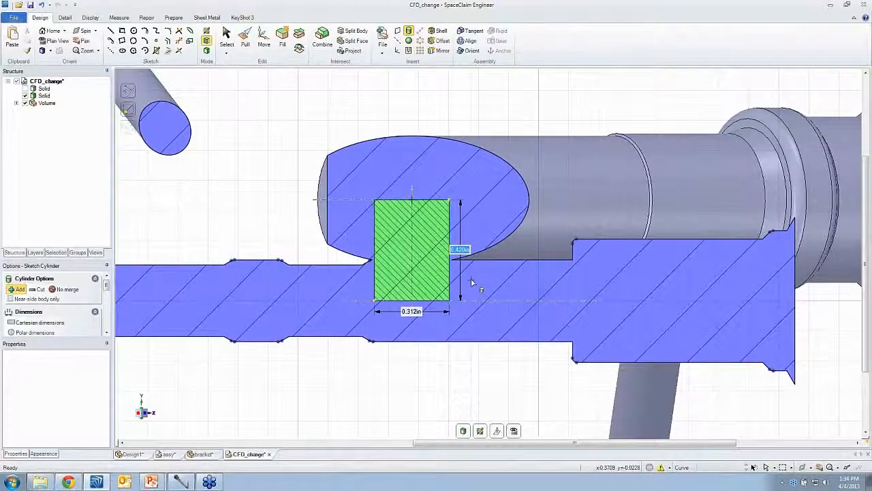
pyautogui.moveTo(471, 278); pyautogui.dragTo(405, 287, button='middle')
pyautogui.press('d')
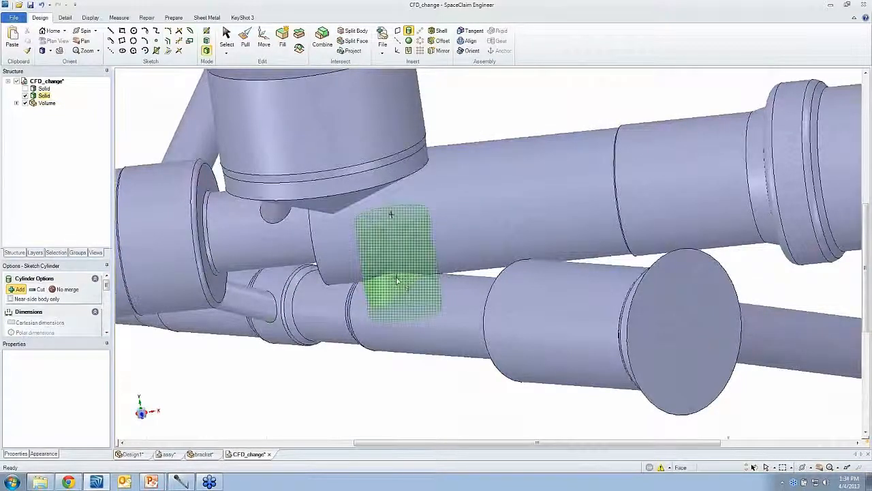
# Pull the new cylinder's axis about 0.180 in along the lower pipe to turn the connecting body into a slot
pyautogui.press('p')
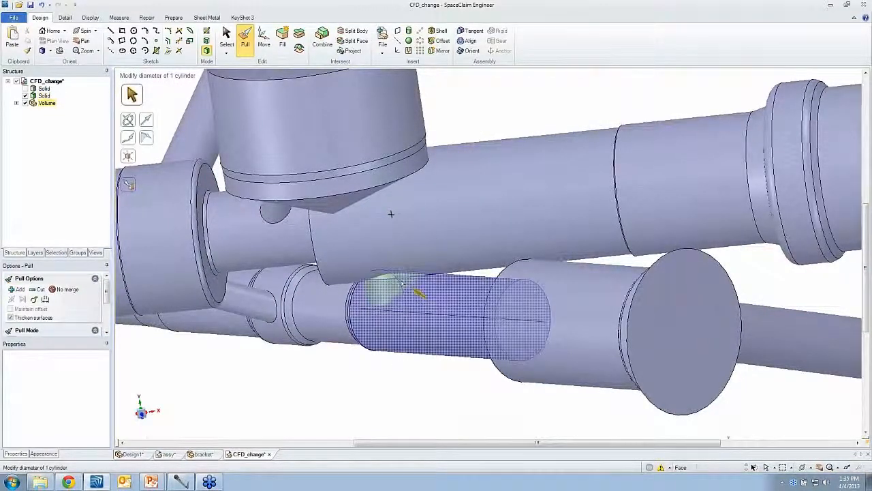
pyautogui.click(402, 283)
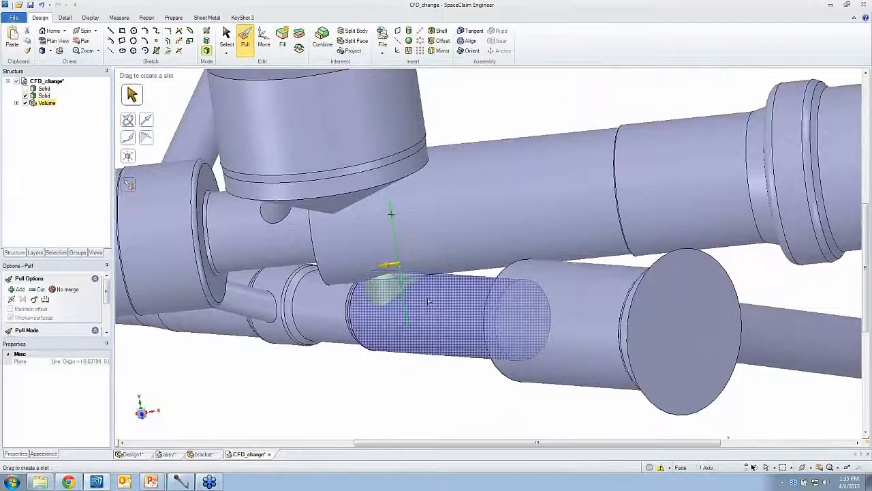
pyautogui.click(429, 300)
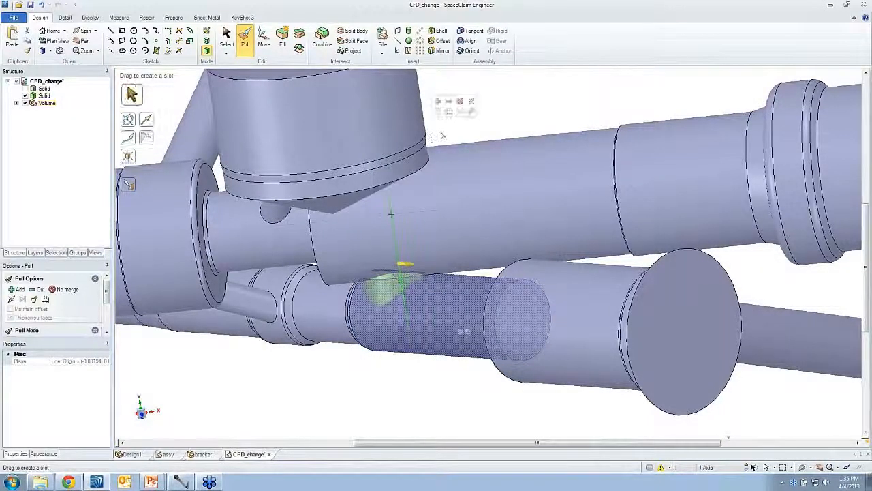
pyautogui.press('space')
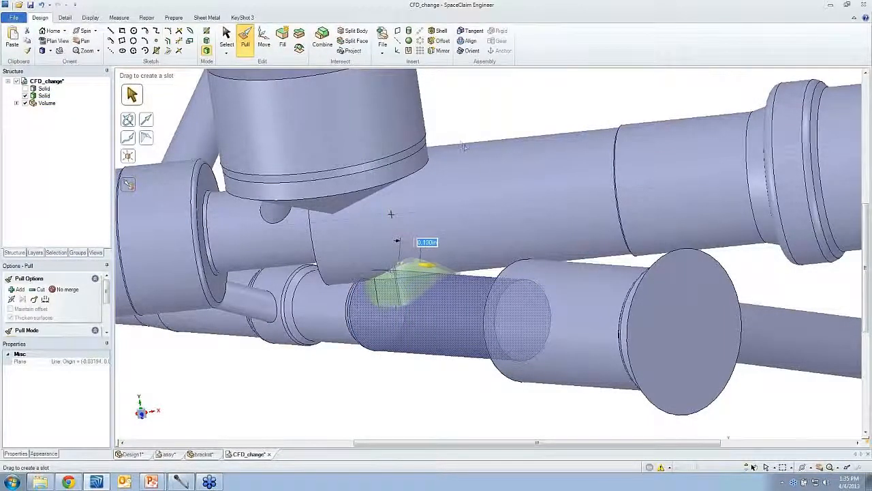
pyautogui.moveTo(471, 151); pyautogui.dragTo(472, 151)
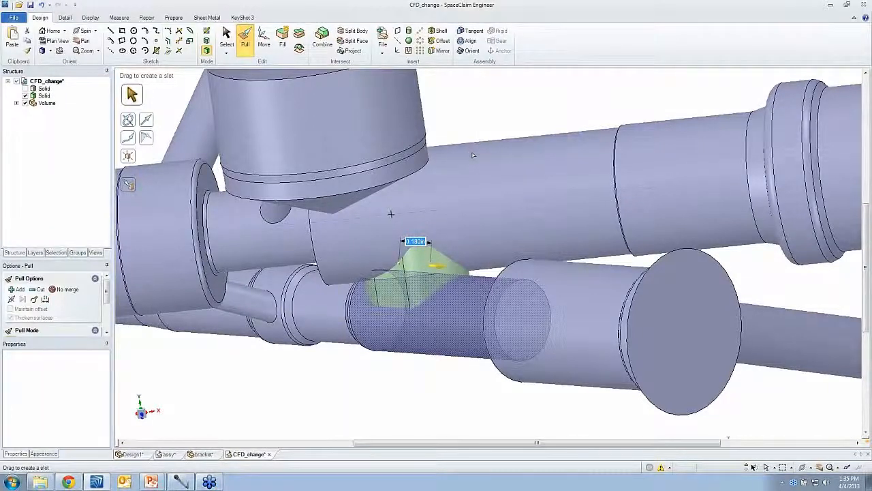
pyautogui.moveTo(473, 155); pyautogui.dragTo(472, 158)
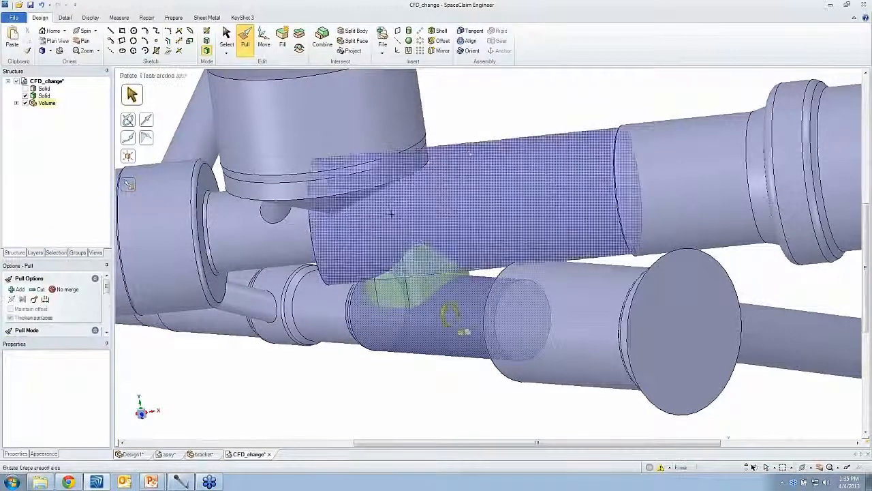
# Lengthen the slot body by pulling its opposite end axis about 0.155 in, for an overall center distance of about 0.335 in
pyautogui.moveTo(390, 214); pyautogui.dragTo(436, 228, button='middle')
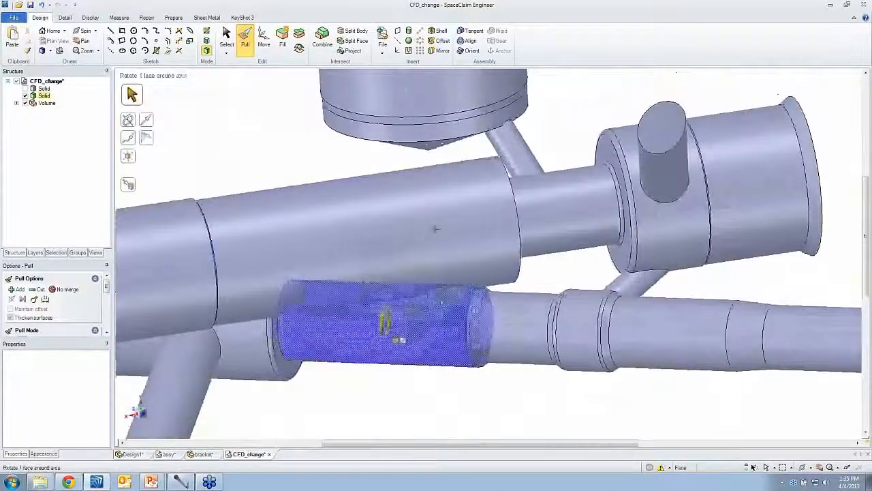
pyautogui.click(441, 301)
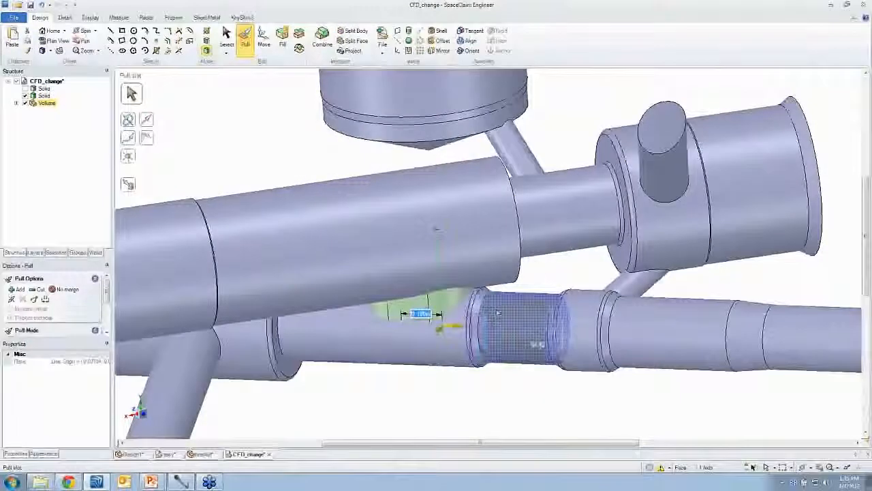
pyautogui.moveTo(339, 171); pyautogui.dragTo(364, 178)
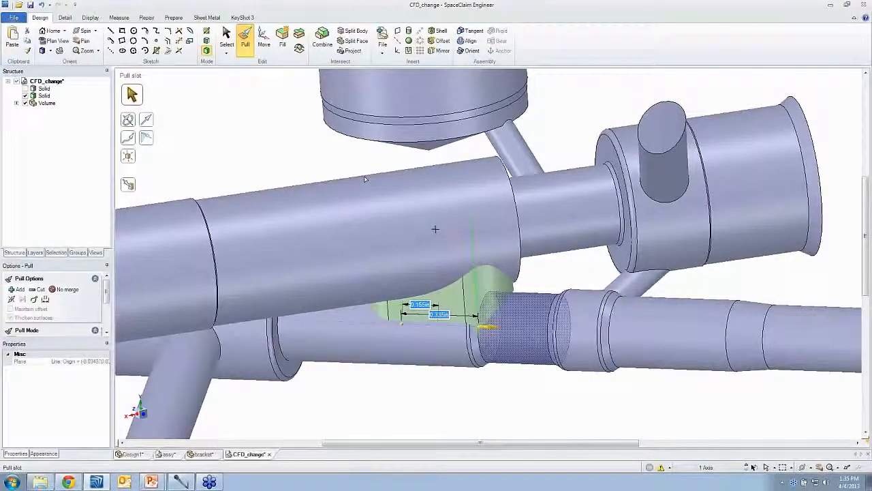
pyautogui.click(318, 155)
pyautogui.moveTo(318, 155); pyautogui.dragTo(315, 149, button='middle')
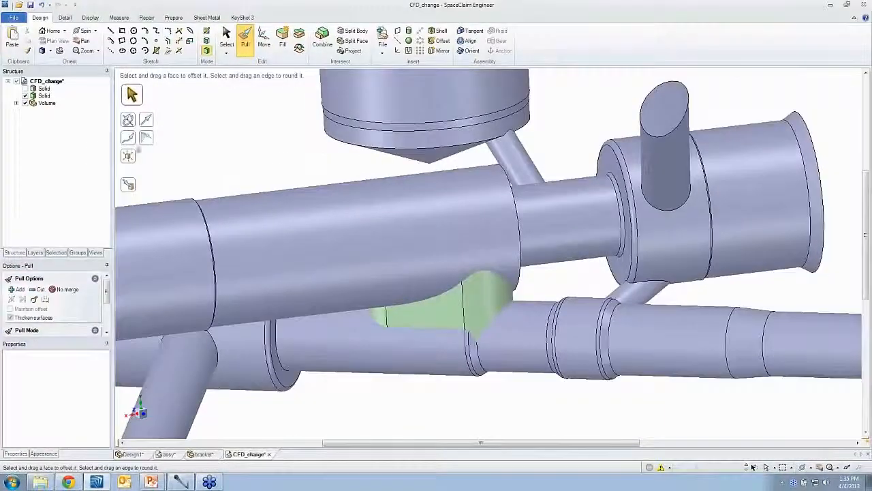
# Merge the green slot body into the flow volume with Combine, after checking the slot body on its own
pyautogui.click(26, 103)
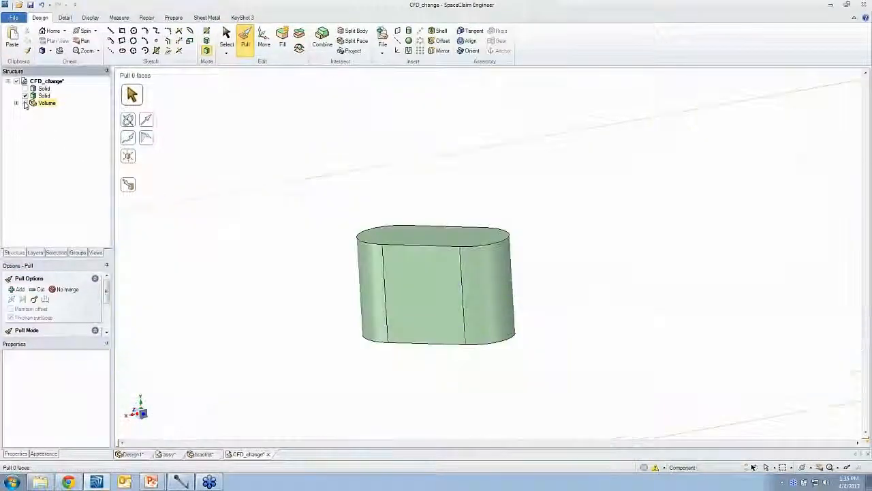
pyautogui.click(25, 102)
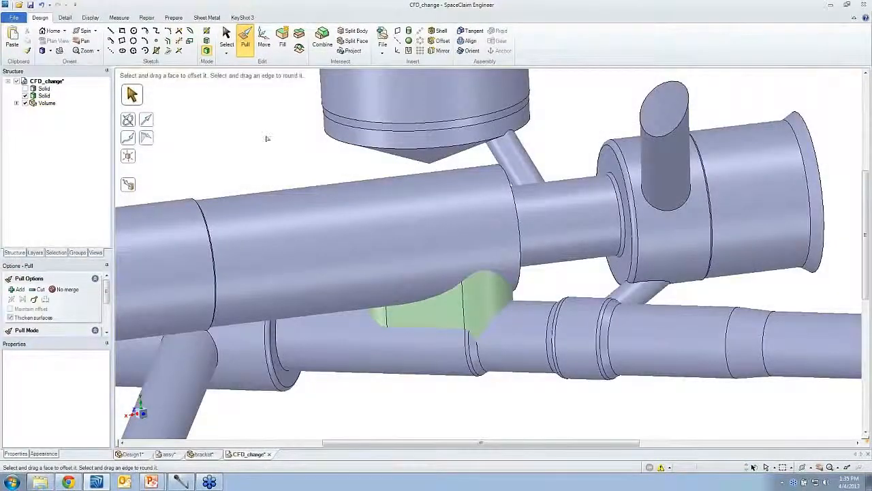
pyautogui.click(324, 41)
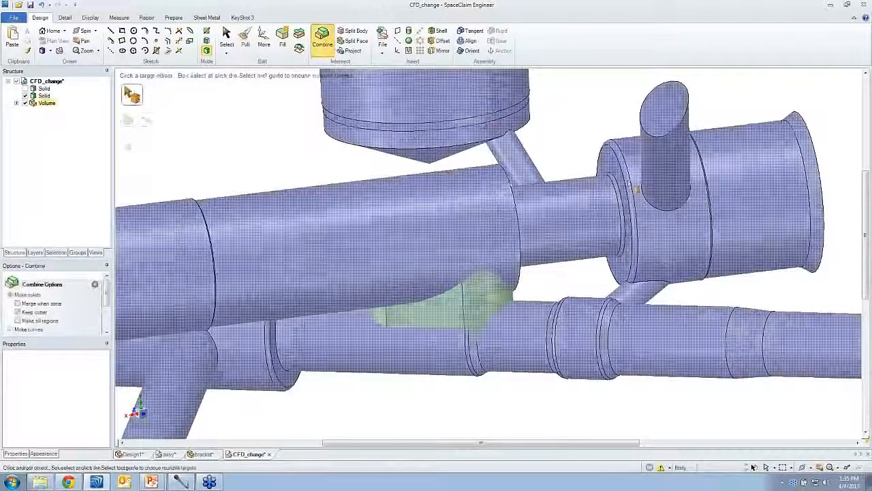
pyautogui.click(505, 290)
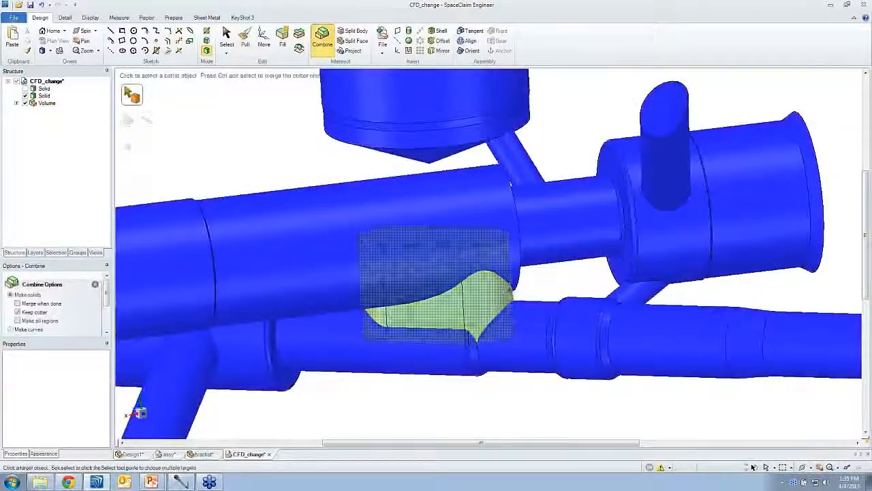
pyautogui.click(506, 291)
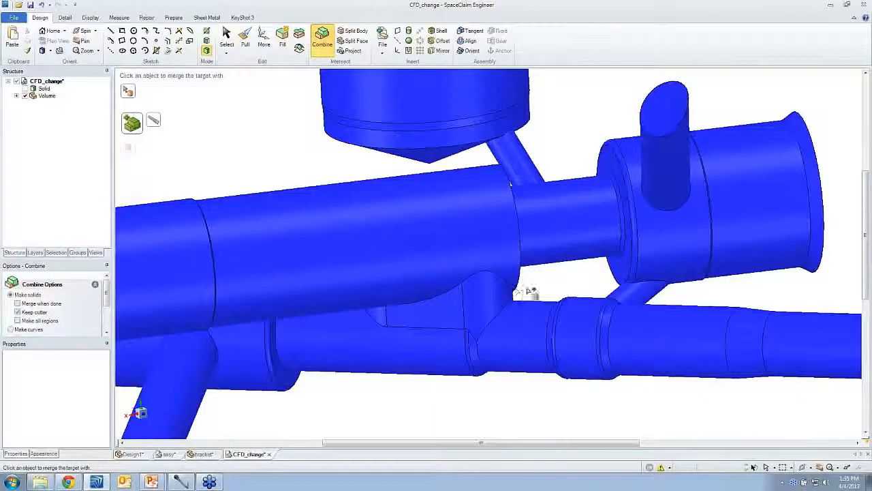
pyautogui.press('Escape')
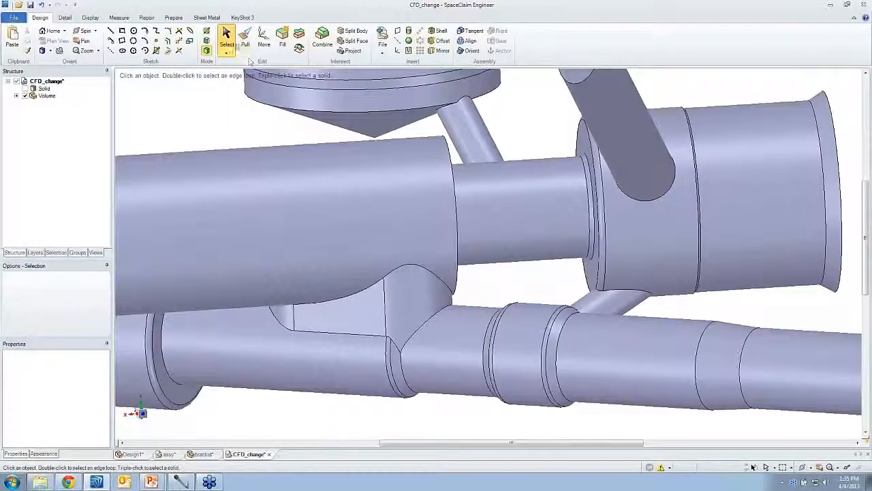
# Round the slot's intersection edges with both the upper bore and the lower pipe at a 0.01 in radius
pyautogui.click(244, 34)
pyautogui.click(444, 285)
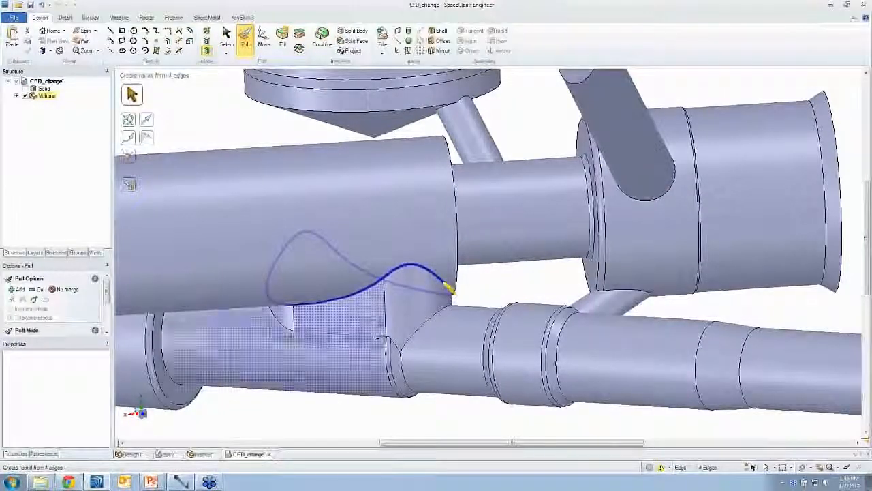
pyautogui.keyDown('ctrl'); pyautogui.doubleClick(380, 335); pyautogui.keyUp('ctrl')
pyautogui.keyDown('ctrl'); pyautogui.click(411, 338); pyautogui.keyUp('ctrl')
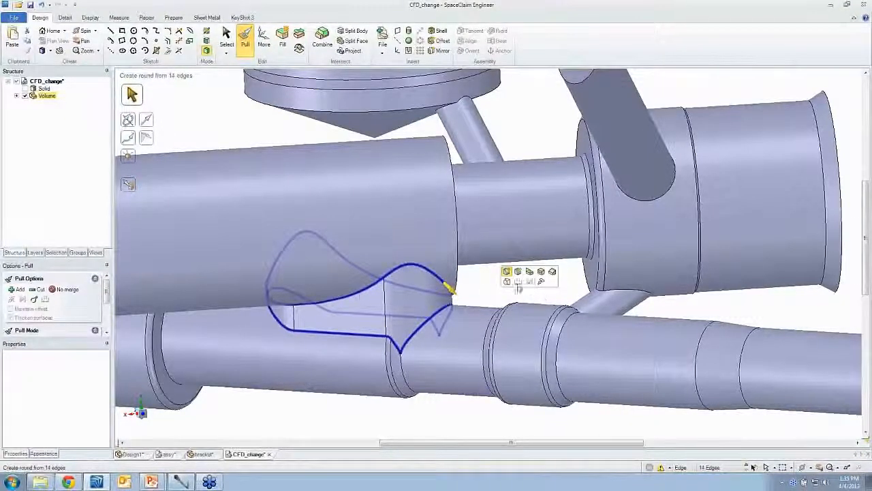
pyautogui.write('01')
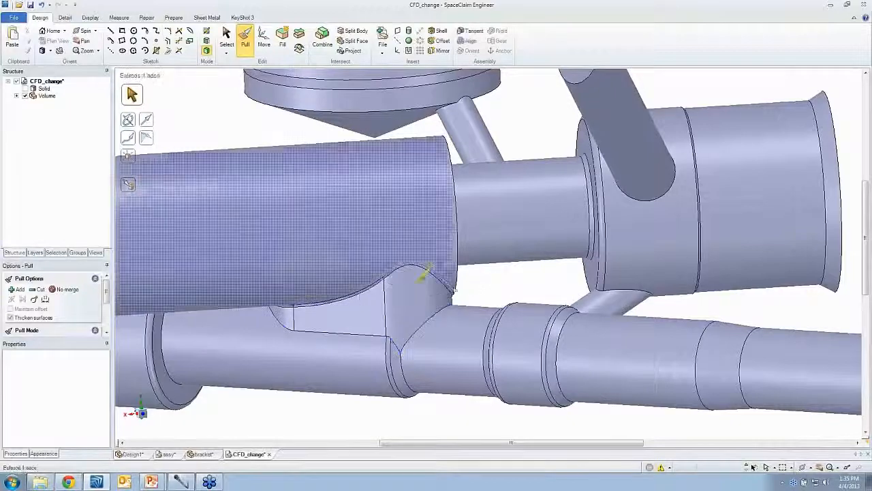
# Round the chain of nine edges where the slot's side meets the lower pipe with a 0.01 in radius
pyautogui.click(337, 334)
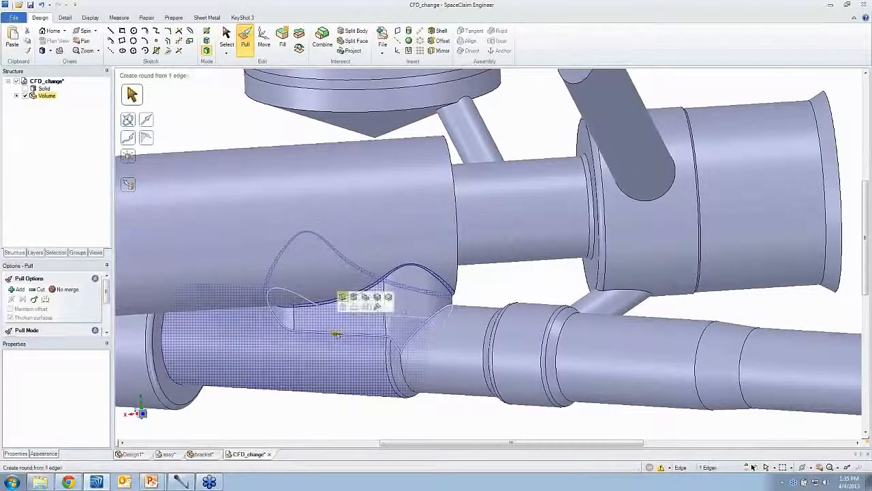
pyautogui.doubleClick(337, 334)
pyautogui.press('space')
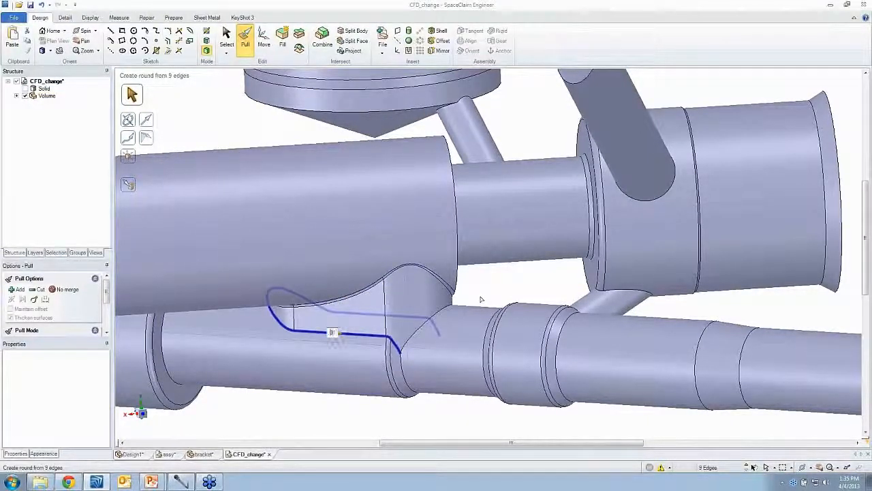
pyautogui.write('0.01')
pyautogui.press('Return')
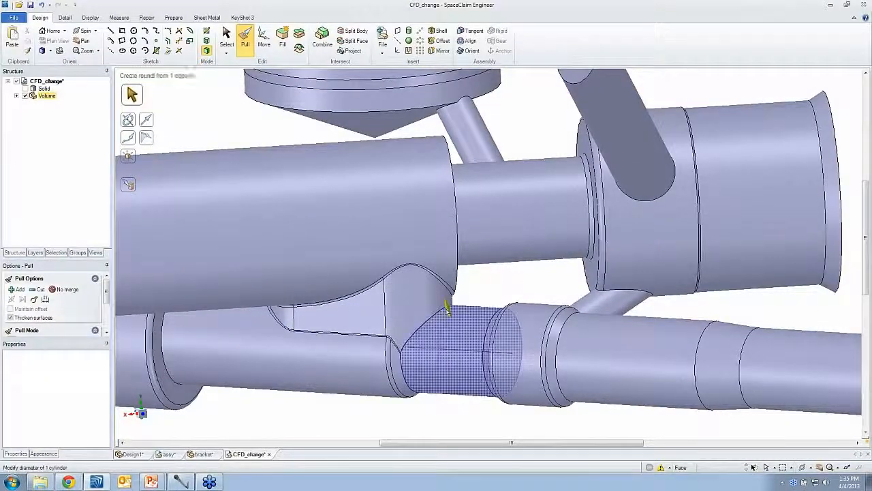
# Round the remaining curved edge between the slot's rounded end and the lower pipe with a 0.01 in radius
pyautogui.click(441, 312)
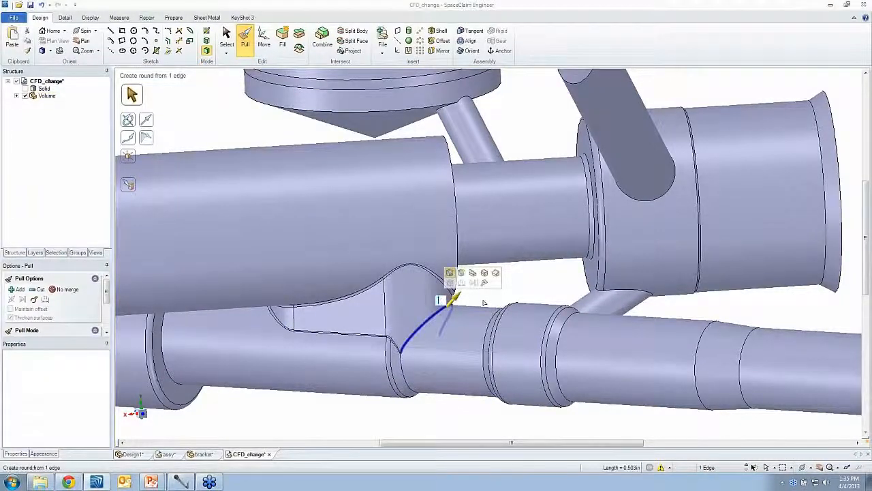
pyautogui.write('.01')
pyautogui.press('Return')
pyautogui.click(508, 283)
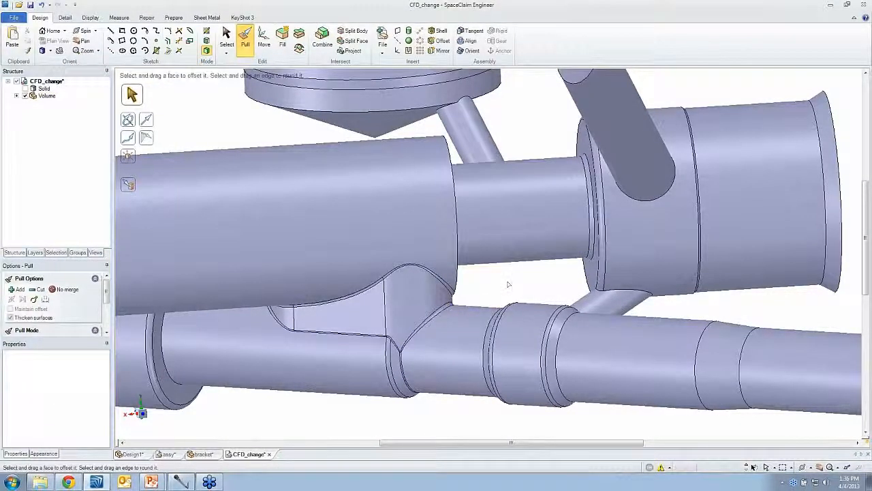
# Round the end edge of the large upper bore, where it steps down to the narrower passage, to a radius of about 0.020 in
pyautogui.moveTo(418, 320); pyautogui.dragTo(750, 282, button='middle')
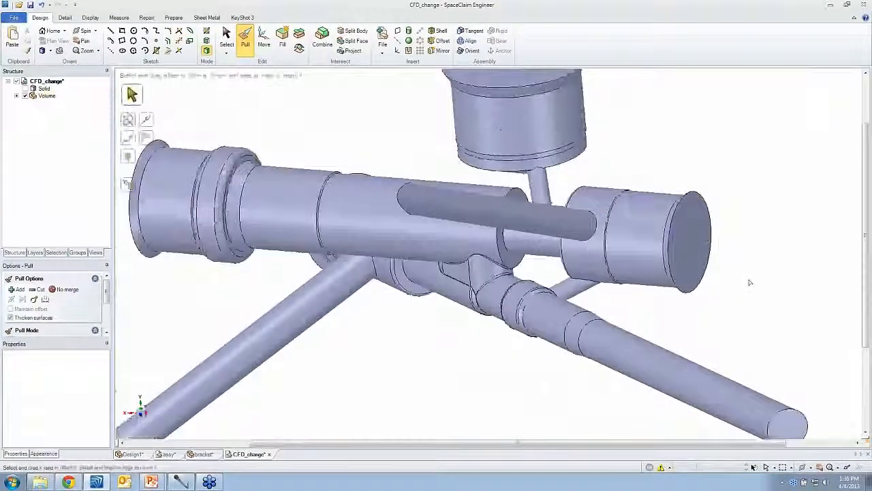
pyautogui.press('s')
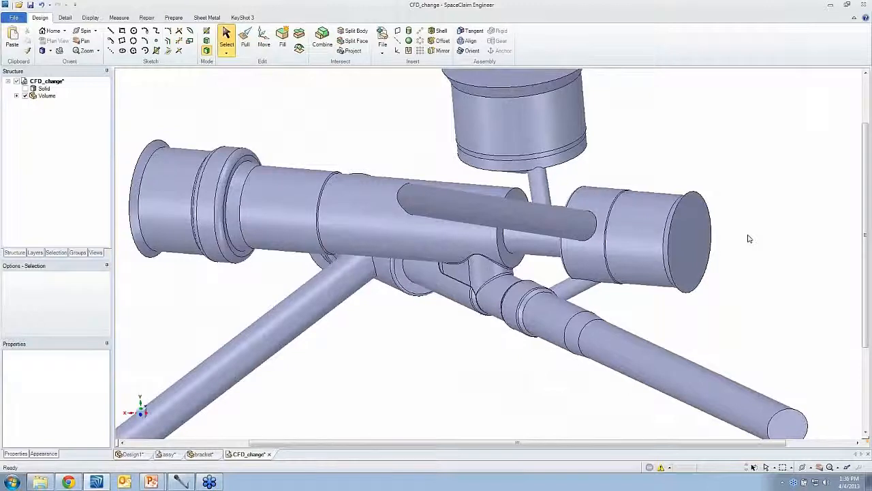
pyautogui.press('p')
pyautogui.click(530, 192)
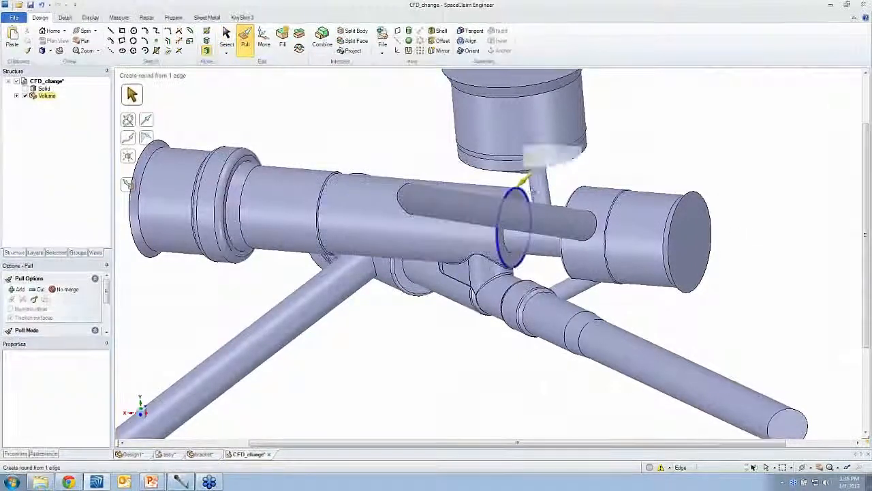
pyautogui.moveTo(636, 167); pyautogui.dragTo(633, 168)
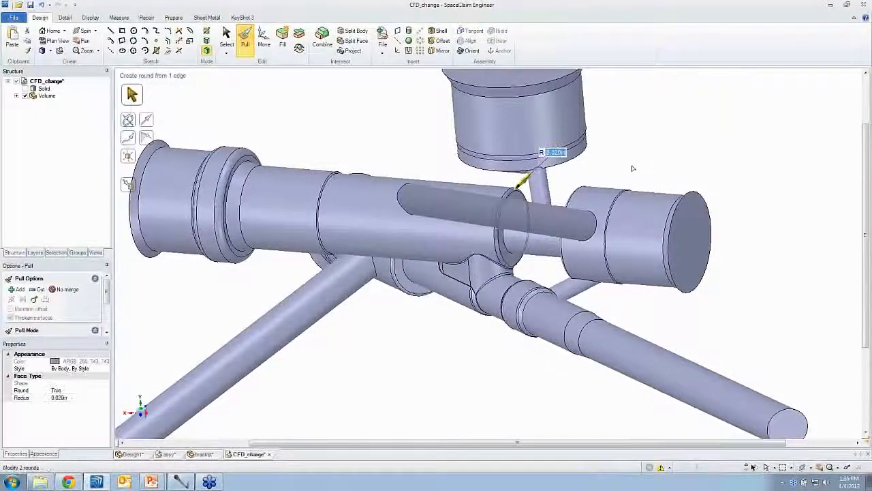
pyautogui.press('Escape')
pyautogui.press('s')
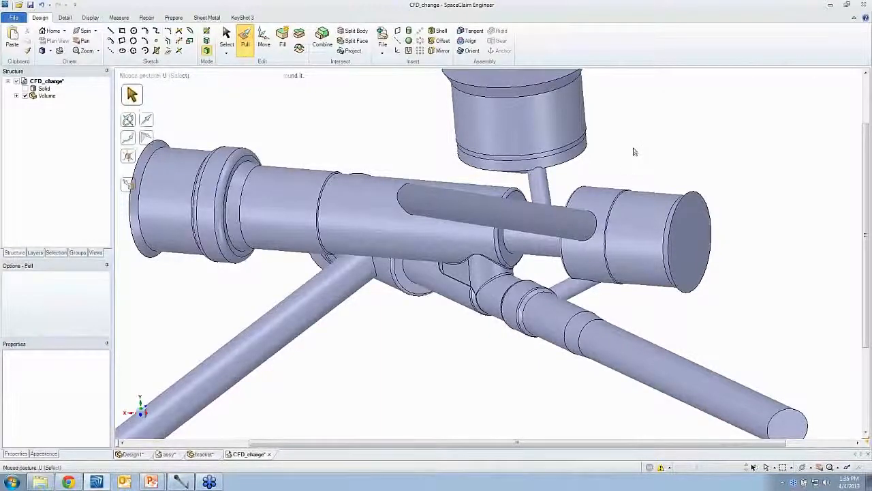
pyautogui.press('h')
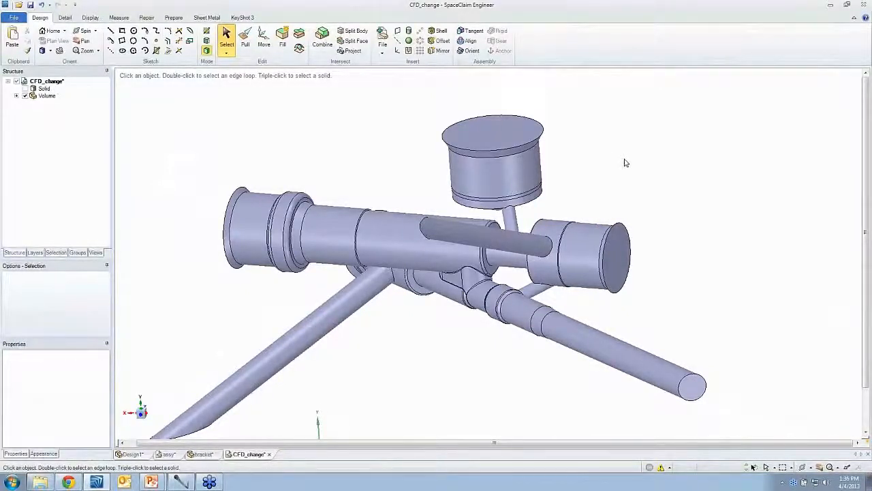
# Open the casting file from the ASCDM_Concept folder alongside the current design
pyautogui.hotkey('alt', 'Tab')
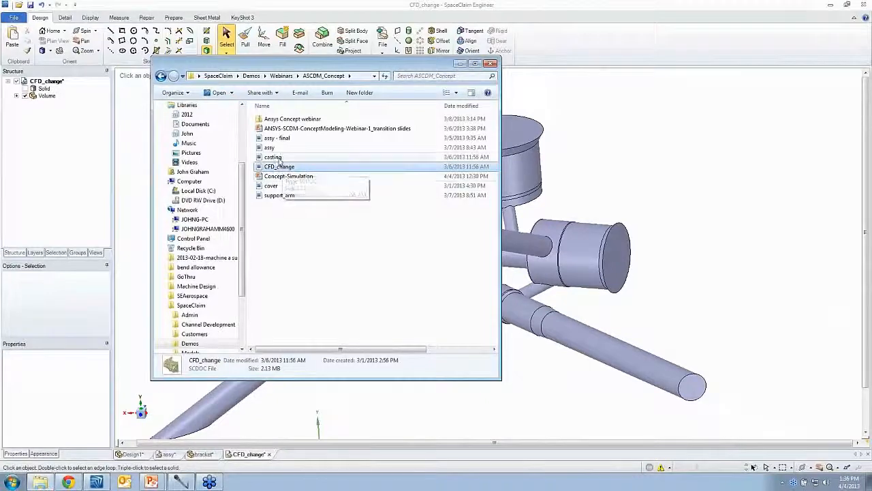
pyautogui.click(276, 157)
pyautogui.moveTo(279, 161); pyautogui.dragTo(559, 58)
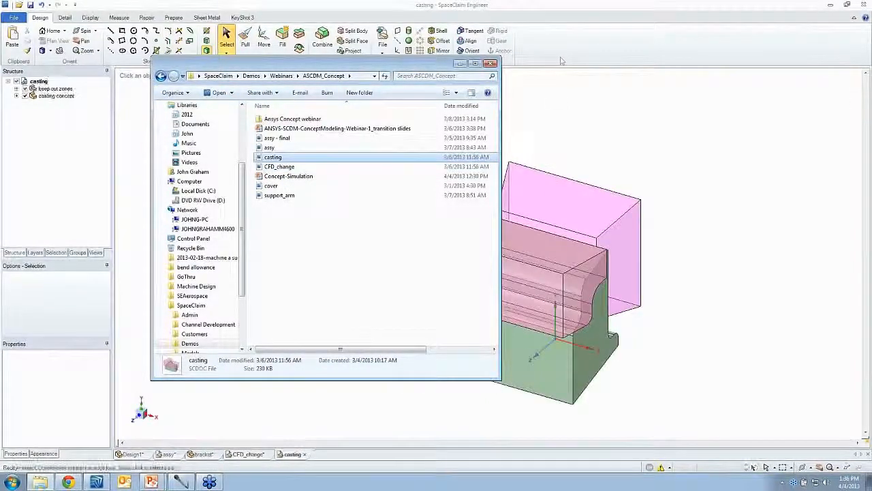
pyautogui.click(551, 105)
# Examine the casting from several sides and hide its keep out zones component
pyautogui.moveTo(629, 180); pyautogui.dragTo(487, 179, button='middle')
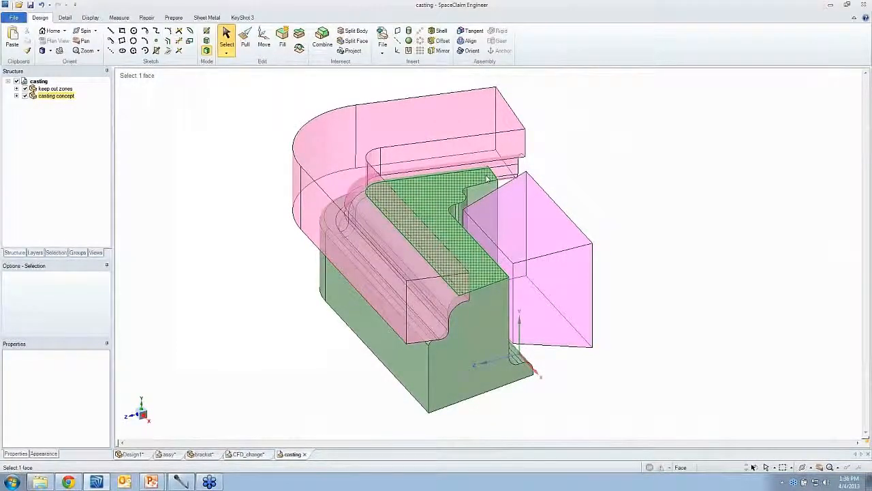
pyautogui.click(580, 181)
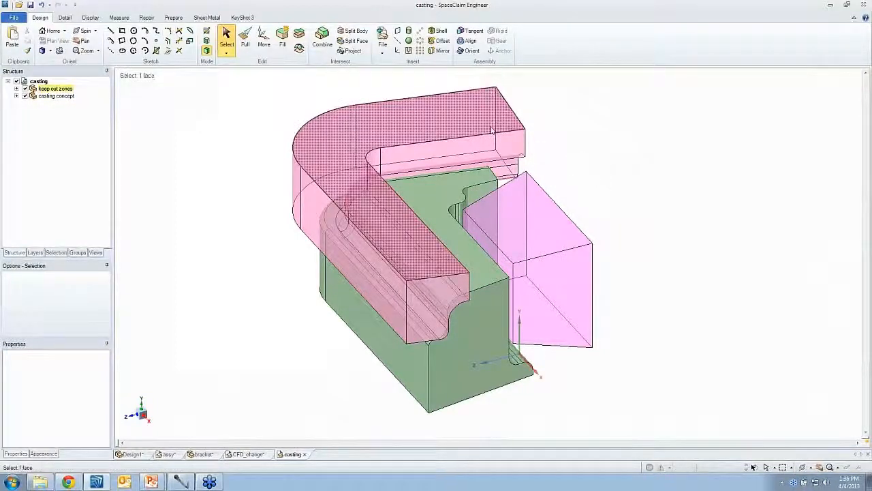
pyautogui.moveTo(529, 196); pyautogui.dragTo(523, 196, button='middle')
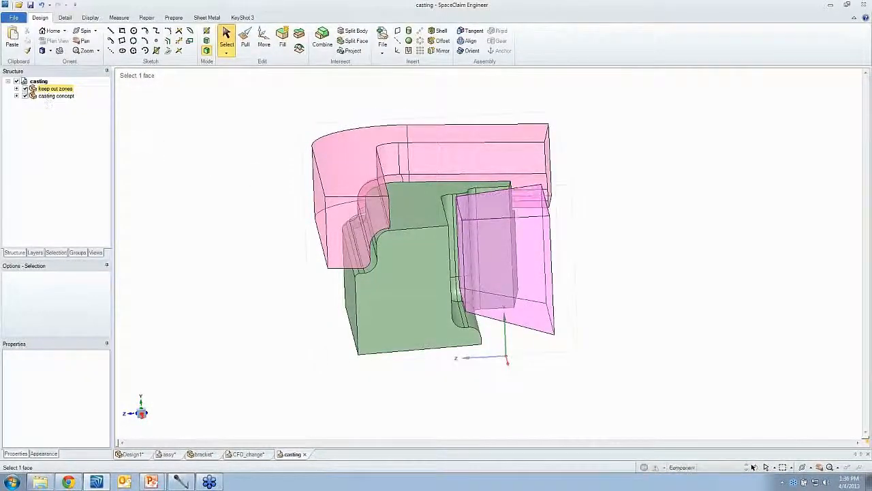
pyautogui.click(25, 89)
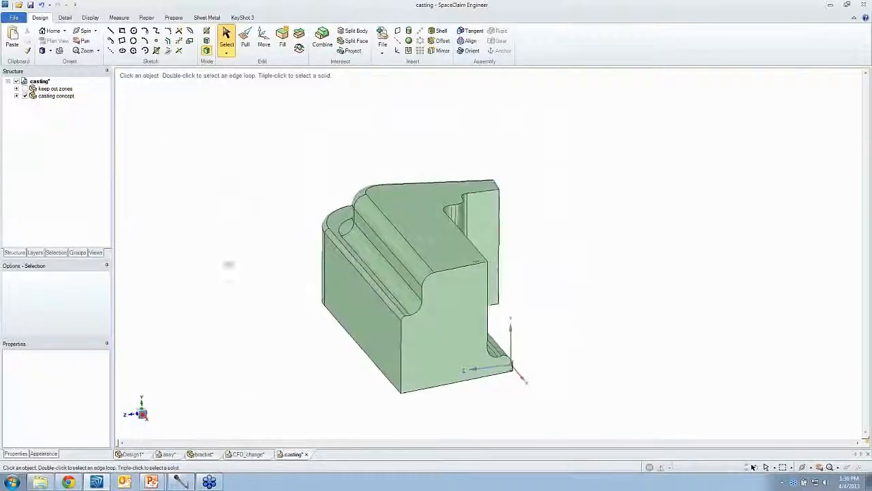
# Copy the Volume solid from the CFD_change design and paste it into the casting design
pyautogui.click(248, 453)
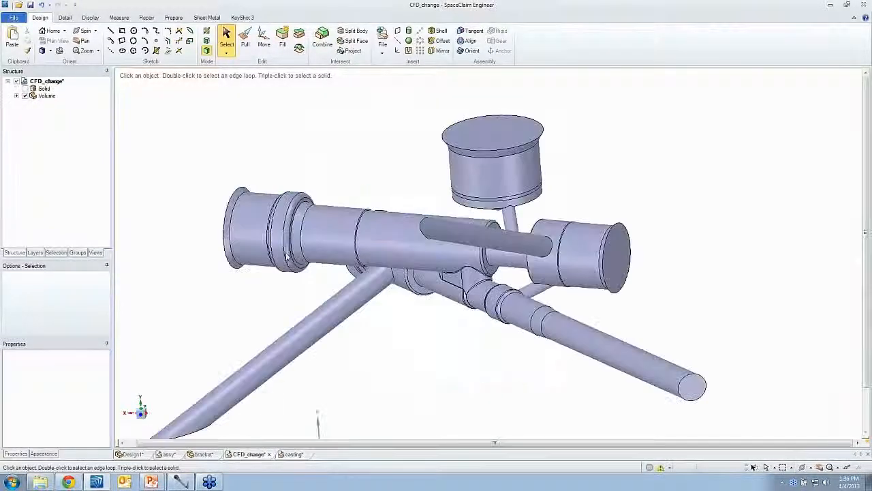
pyautogui.click(17, 96)
pyautogui.click(49, 104)
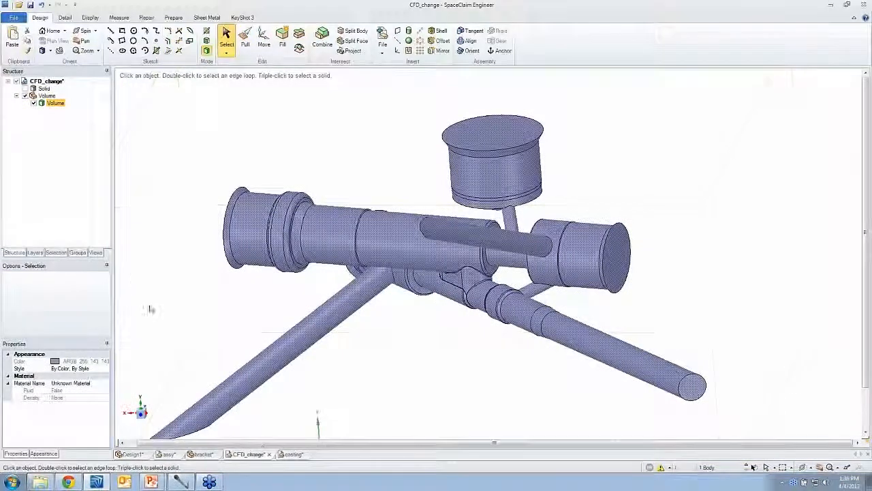
pyautogui.click(291, 454)
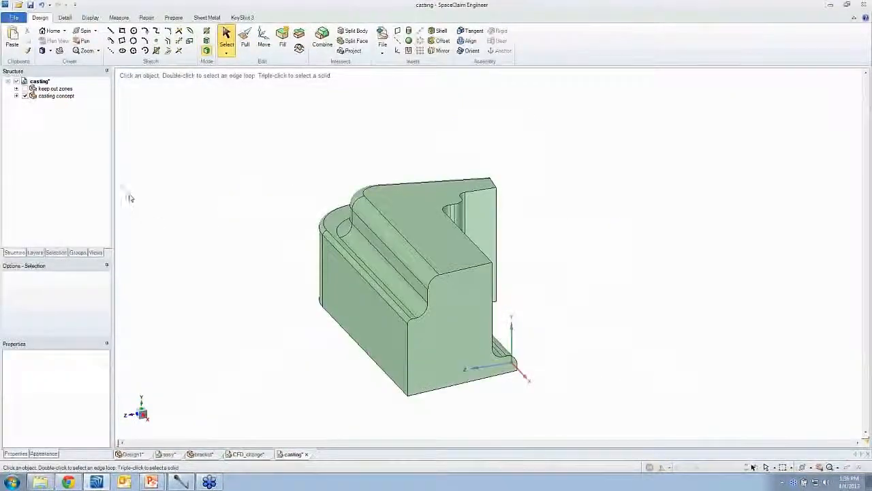
pyautogui.click(12, 37)
# Make the casting concept body transparent so the pasted flow volume can be seen inside it
pyautogui.moveTo(567, 234); pyautogui.dragTo(571, 285, button='middle')
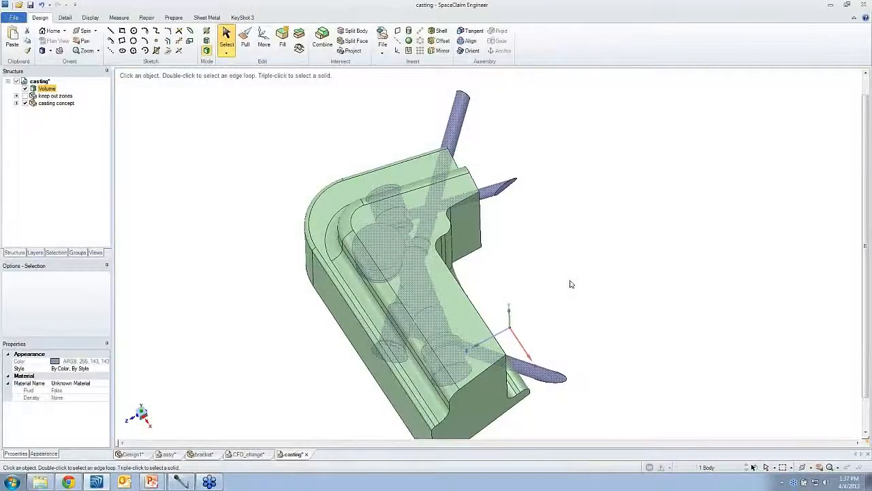
pyautogui.click(492, 298)
pyautogui.click(468, 302)
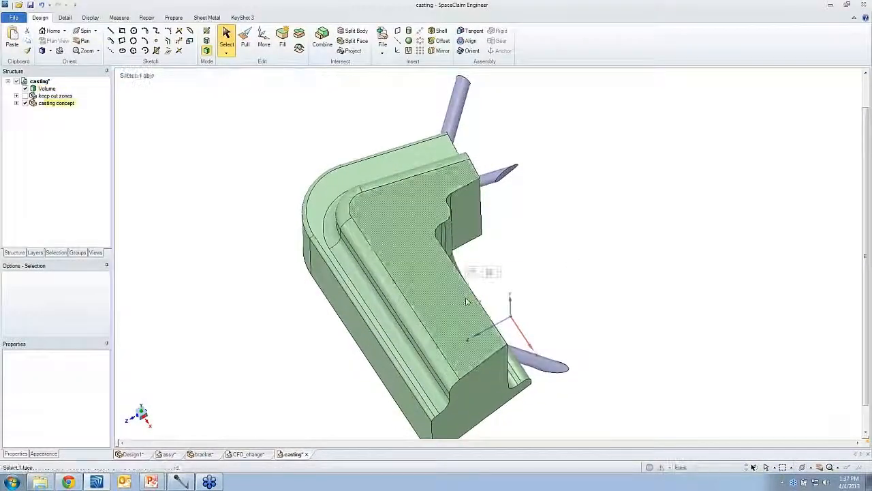
pyautogui.click(497, 273)
pyautogui.click(512, 283)
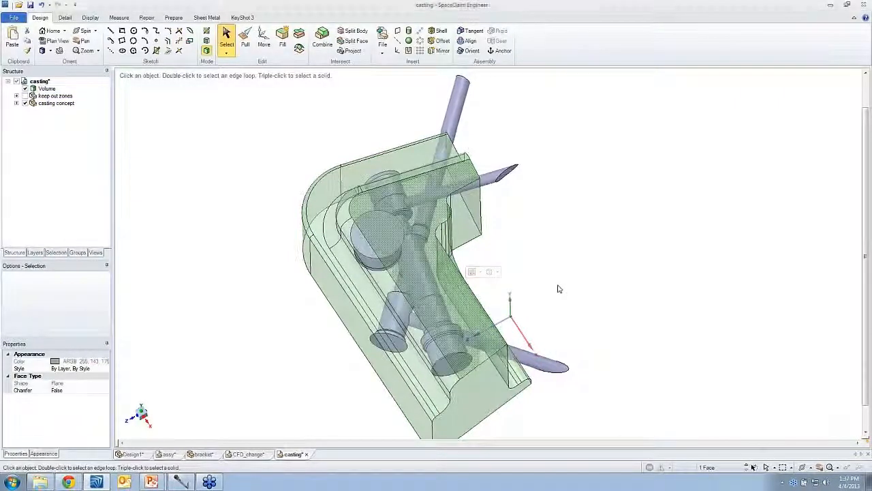
# Highlight the four port end faces of the flow volume inside the casting
pyautogui.press('p')
pyautogui.click(486, 395)
pyautogui.moveTo(486, 395); pyautogui.dragTo(495, 378, button='middle')
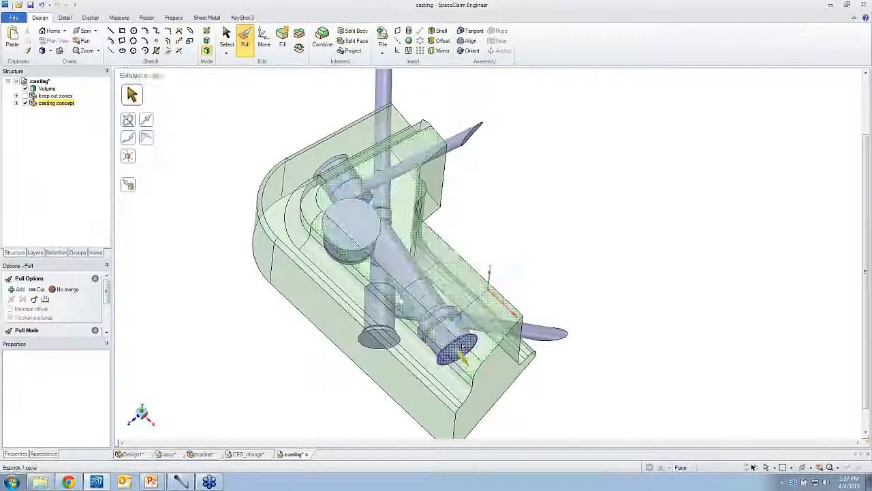
pyautogui.click(458, 353)
pyautogui.keyDown('ctrl'); pyautogui.click(377, 340); pyautogui.keyUp('ctrl')
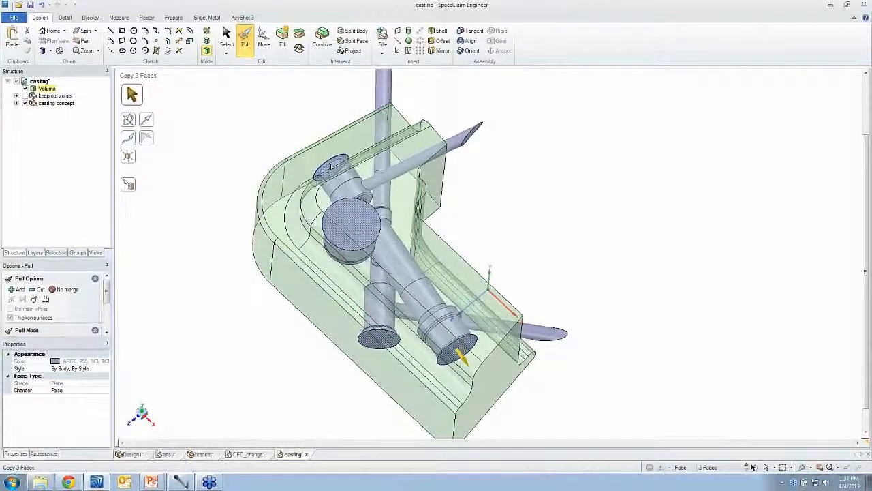
pyautogui.keyDown('ctrl'); pyautogui.click(332, 166); pyautogui.keyUp('ctrl')
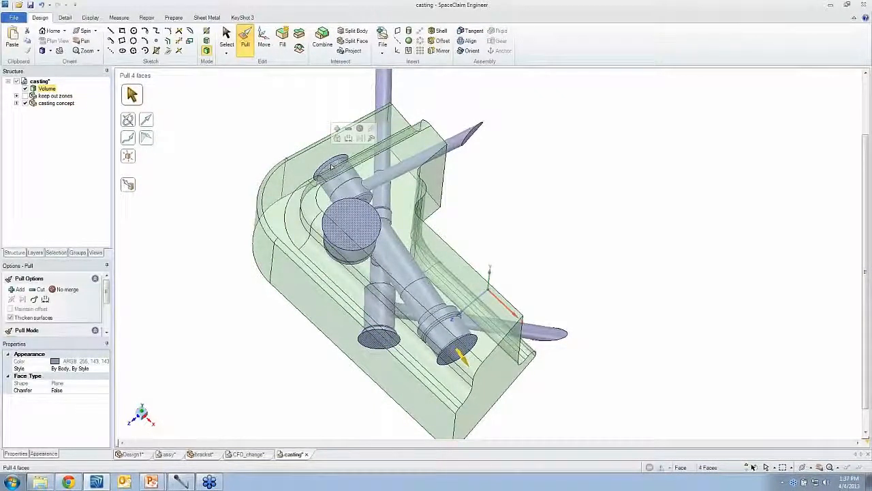
pyautogui.click(518, 227)
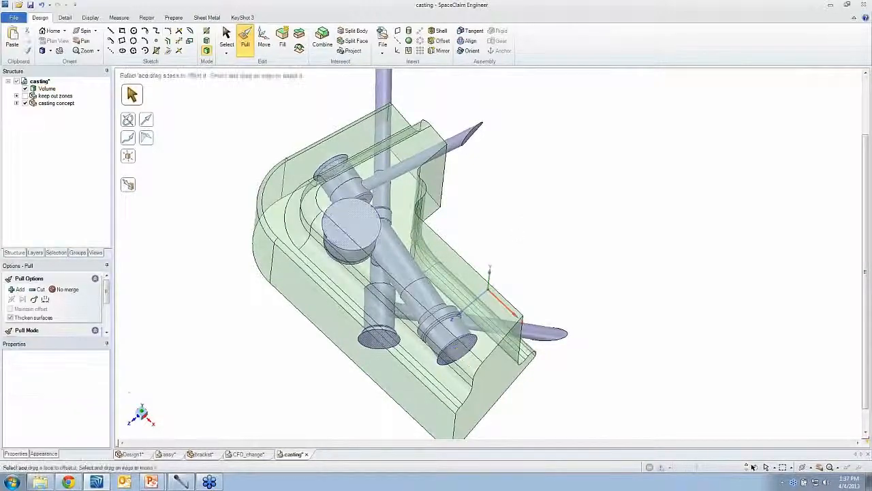
# Pull the casting concept's slanted end face up to the end face of the nearest flow volume port
pyautogui.click(499, 358)
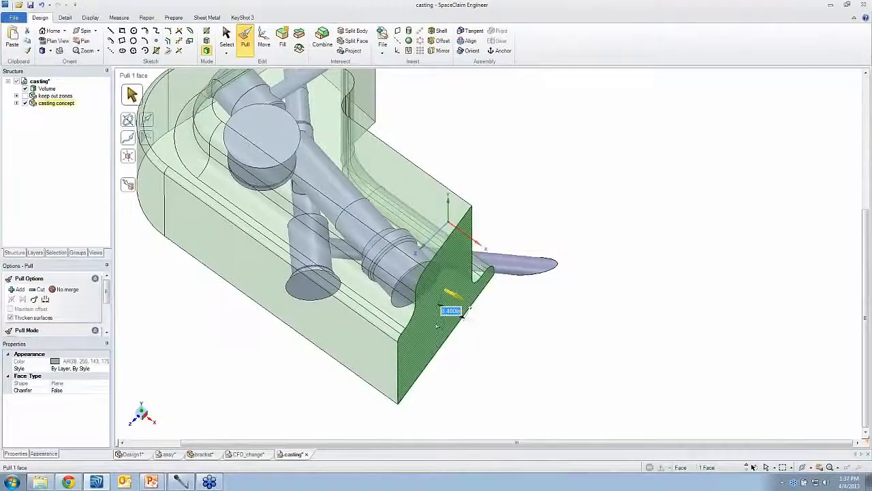
pyautogui.press('u')
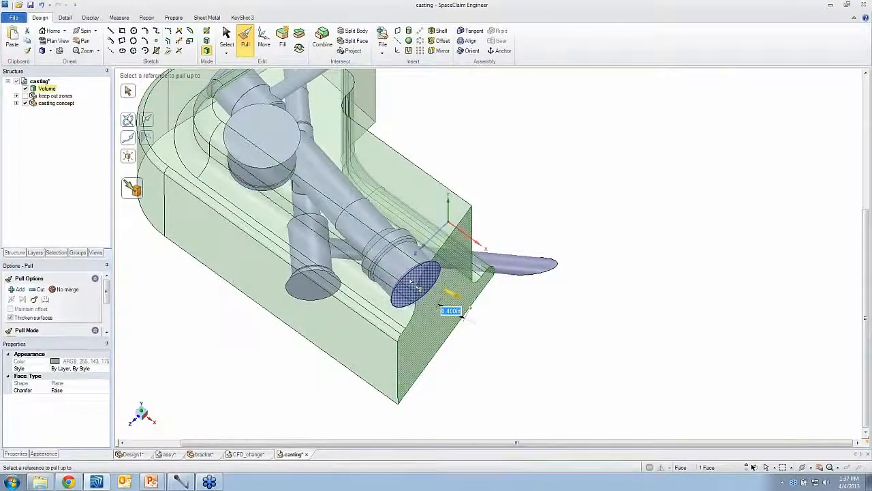
pyautogui.click(411, 281)
# Sketch a small rectangle on the casting's flat face near the end corner and pull it through the body as a cut
pyautogui.moveTo(411, 286); pyautogui.dragTo(409, 287, button='middle')
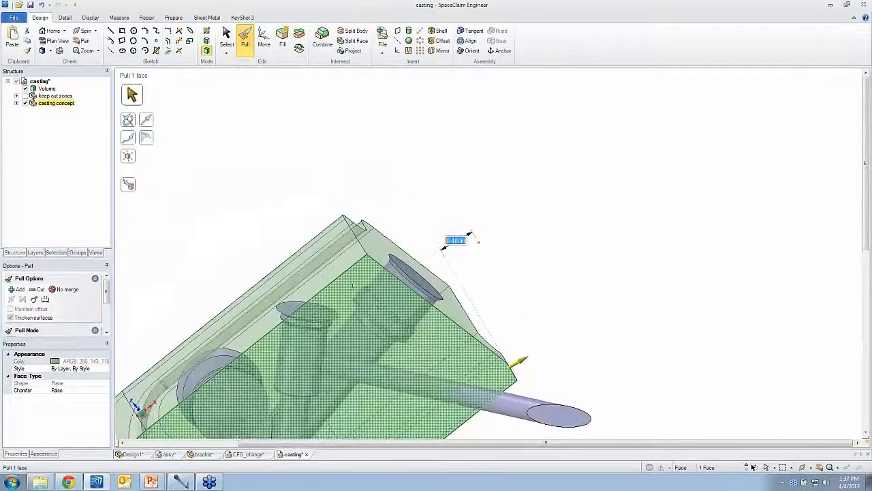
pyautogui.moveTo(355, 286); pyautogui.dragTo(356, 281)
pyautogui.press('r')
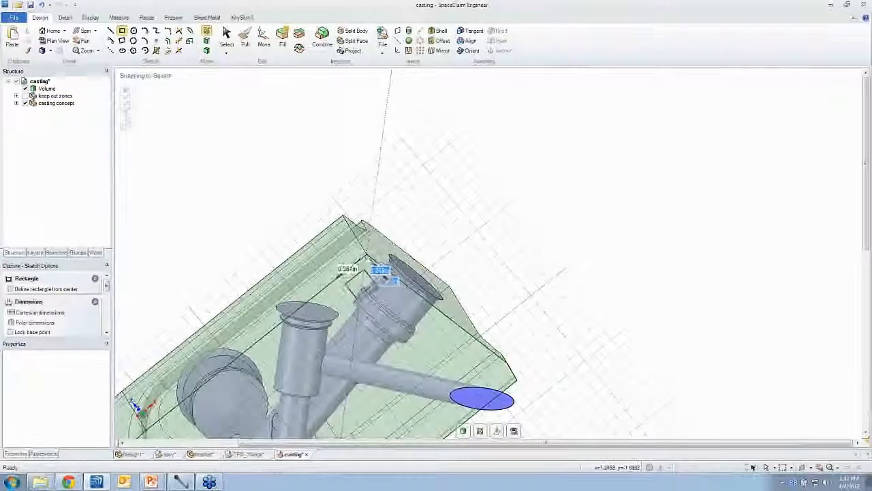
pyautogui.click(348, 308)
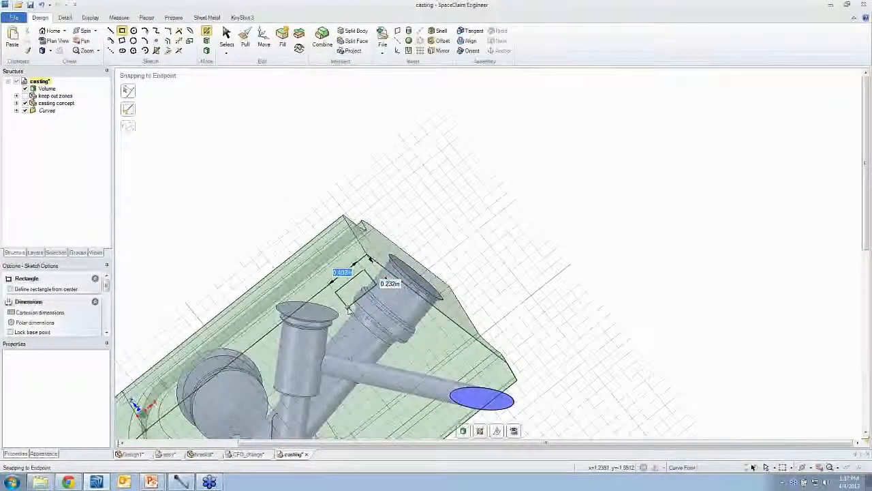
pyautogui.press('p')
pyautogui.click(351, 300)
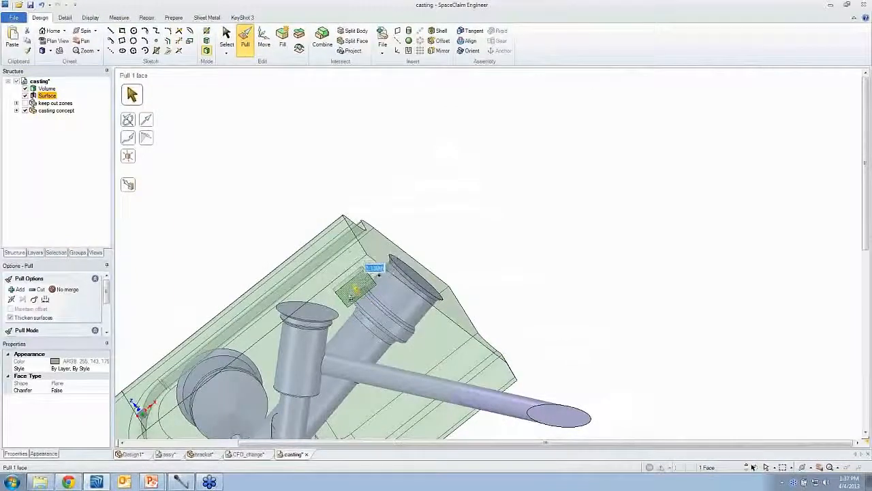
pyautogui.moveTo(310, 239); pyautogui.dragTo(310, 240)
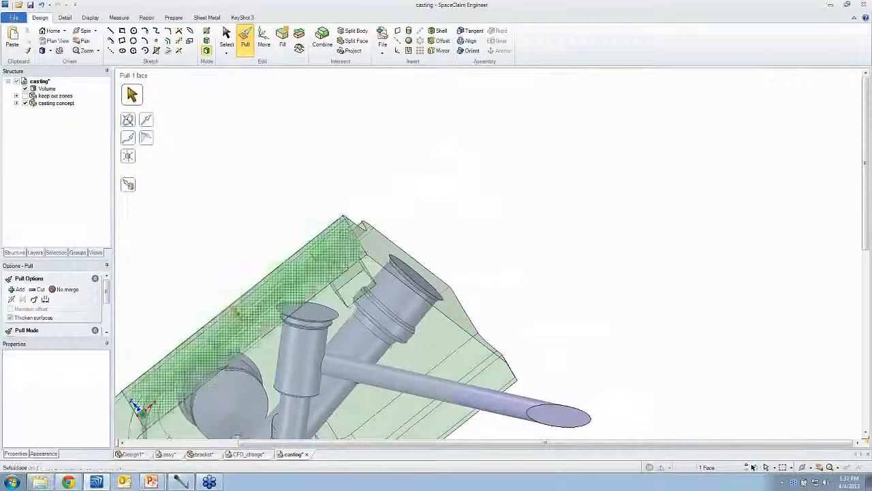
# Pull the rectangular cutout's end wall and outer wall through the casting's edges so the cutout becomes an open corner notch
pyautogui.moveTo(310, 239); pyautogui.dragTo(352, 285, button='middle')
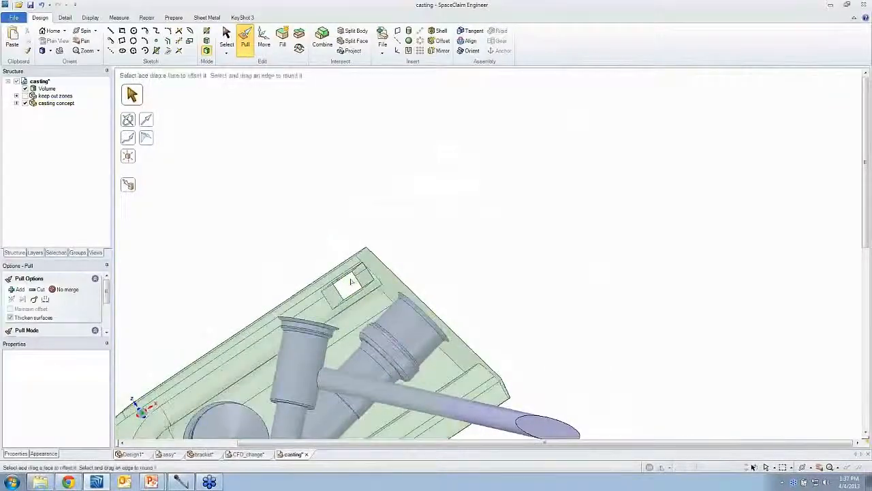
pyautogui.click(361, 278)
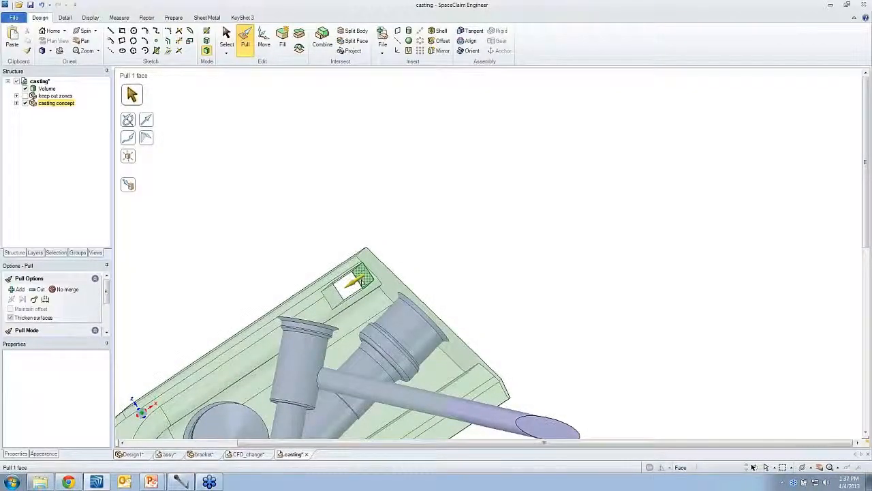
pyautogui.moveTo(362, 281); pyautogui.dragTo(366, 300, button='middle')
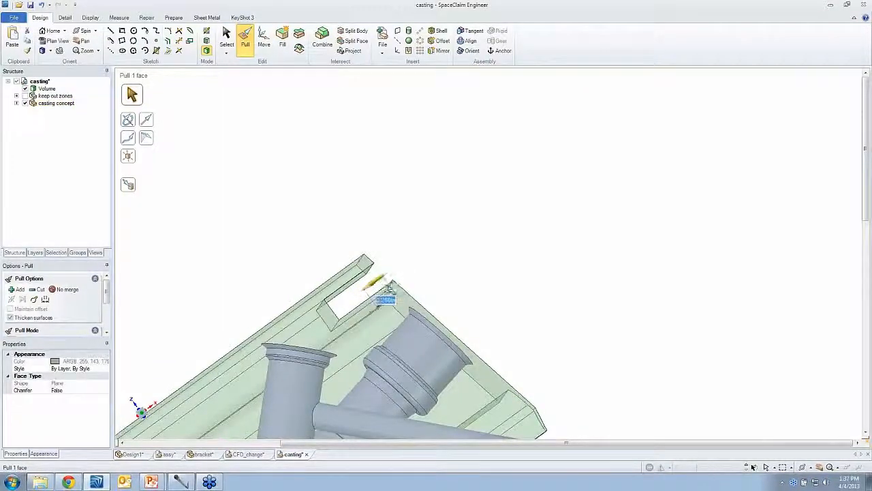
pyautogui.moveTo(389, 289); pyautogui.dragTo(390, 287)
pyautogui.moveTo(355, 294); pyautogui.dragTo(348, 289, button='middle')
pyautogui.click(347, 287)
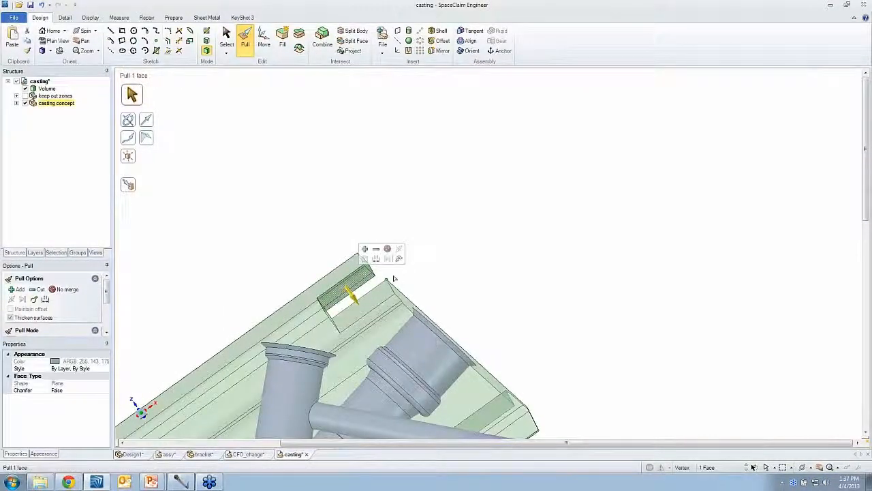
pyautogui.moveTo(380, 262); pyautogui.dragTo(373, 252)
# Enlarge the corner notch and pull its end wall up to the end face of the adjacent flow volume port
pyautogui.moveTo(357, 304); pyautogui.dragTo(353, 297, button='middle')
pyautogui.click(327, 293)
pyautogui.click(353, 299)
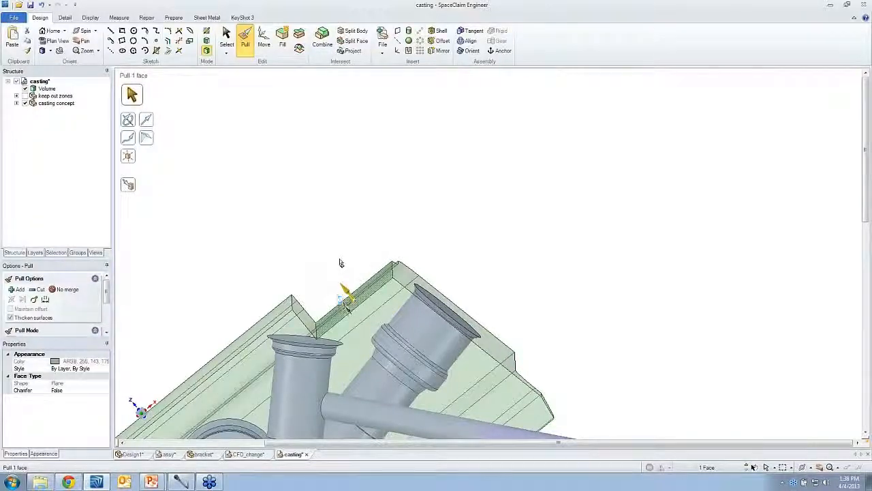
pyautogui.click(348, 292)
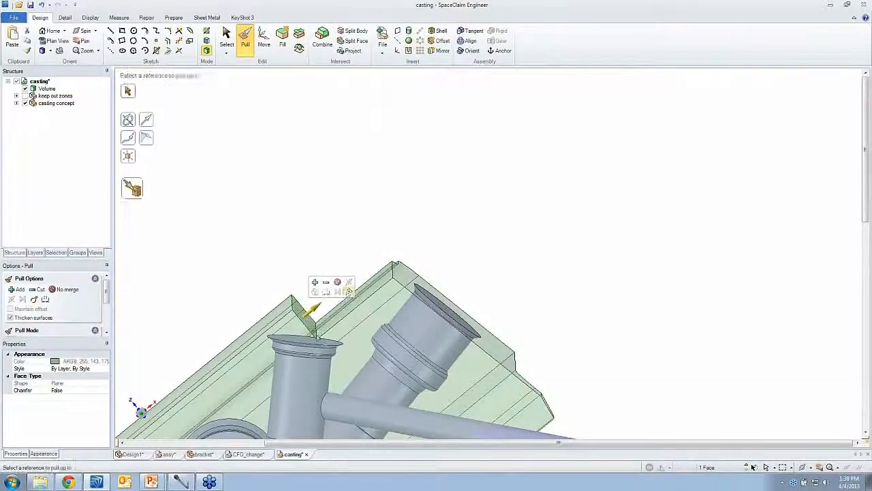
pyautogui.click(306, 342)
# Extrude the circular edge of the port at the notch outward into a flat ring surface with a 0.478 in radius
pyautogui.moveTo(307, 342); pyautogui.dragTo(313, 343, button='middle')
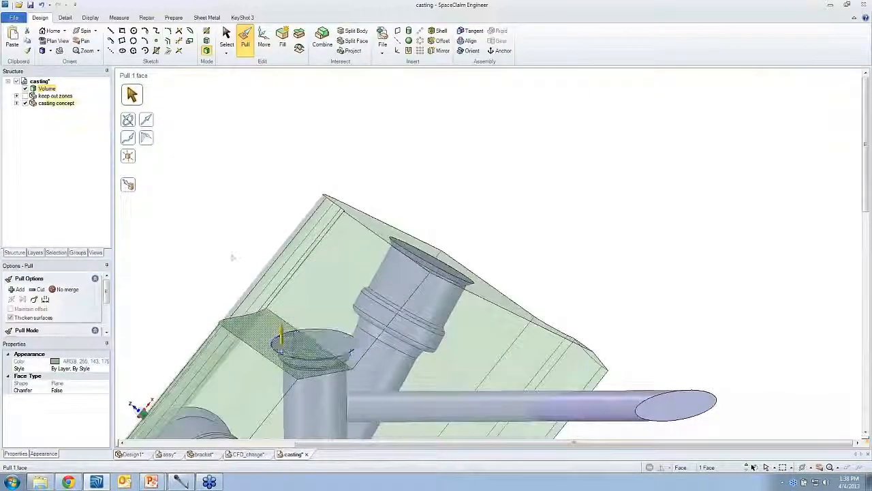
pyautogui.click(231, 255)
pyautogui.click(298, 350)
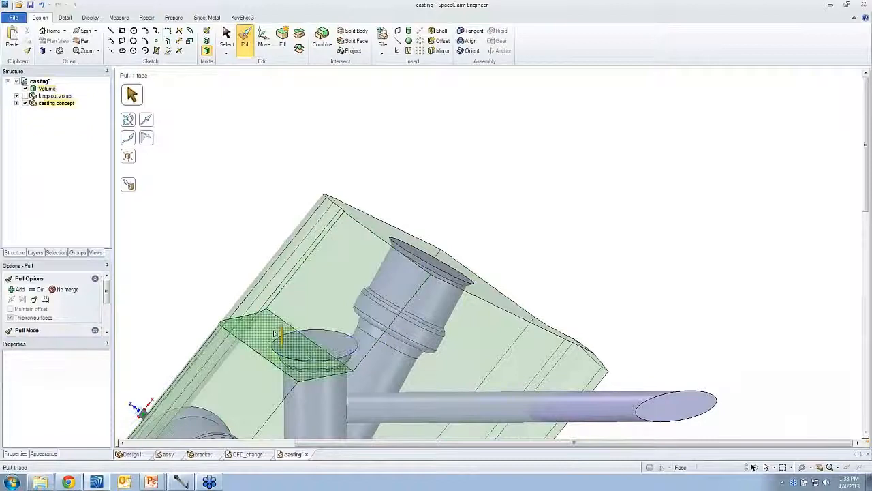
pyautogui.click(312, 331)
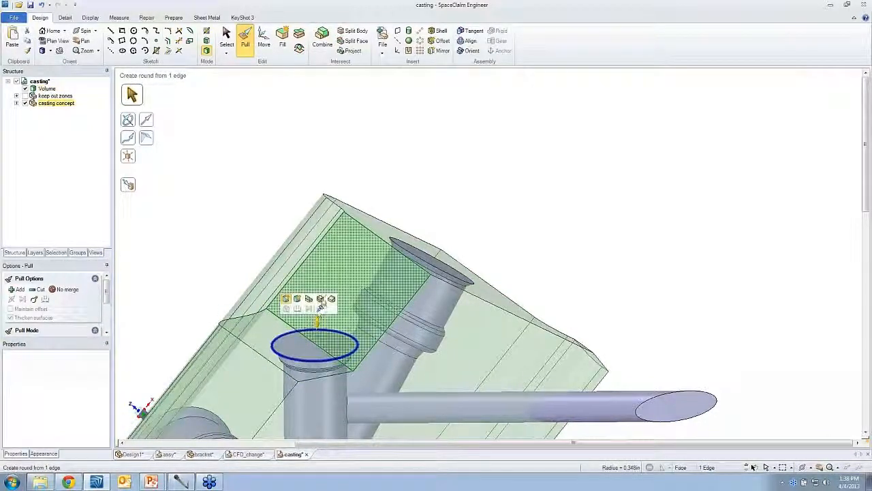
pyautogui.click(309, 300)
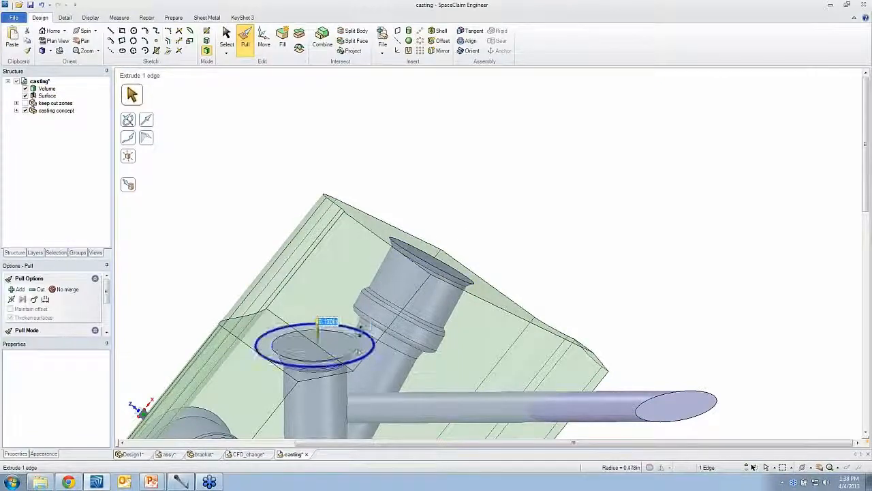
# Cut the ring surface through the casting above the notch port and fill the leftover core face to clear the opening
pyautogui.click(367, 347)
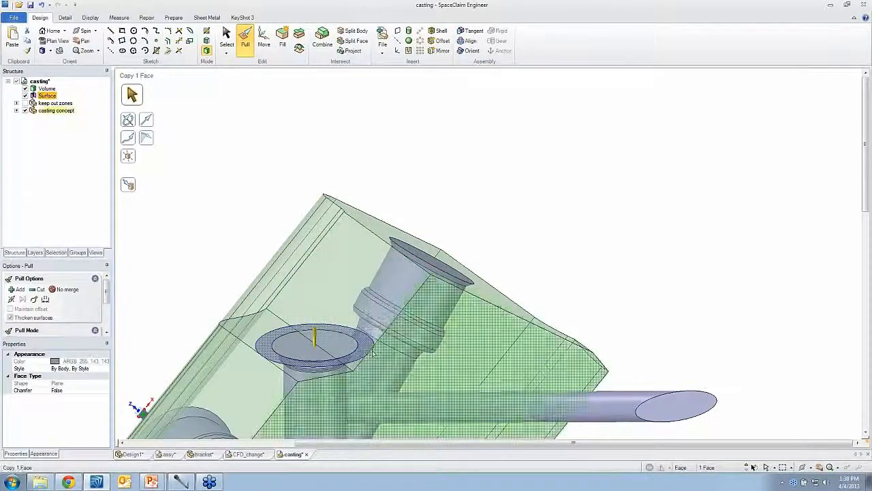
pyautogui.keyDown('ctrl'); pyautogui.click(372, 344); pyautogui.keyUp('ctrl')
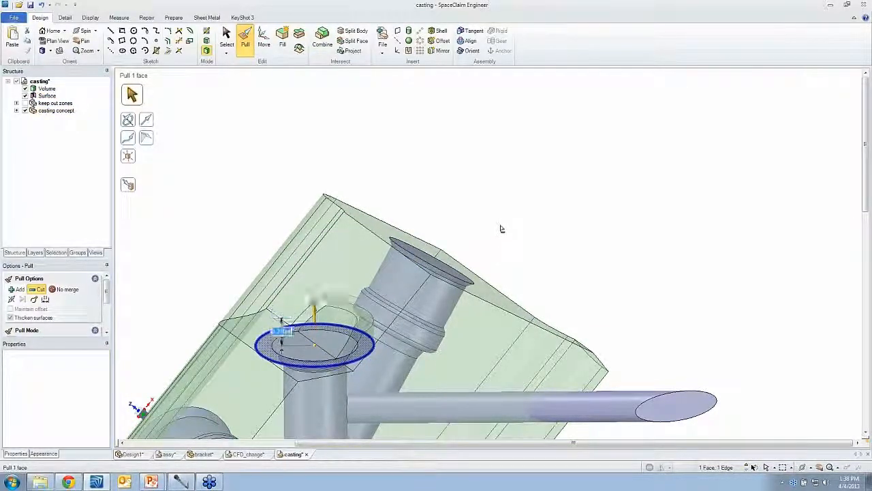
pyautogui.moveTo(501, 222); pyautogui.dragTo(500, 208)
pyautogui.press('Return')
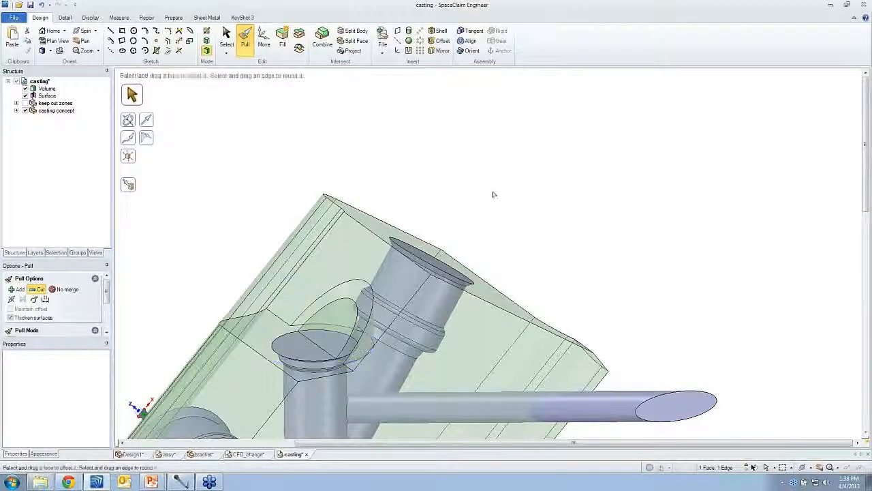
pyautogui.click(353, 338)
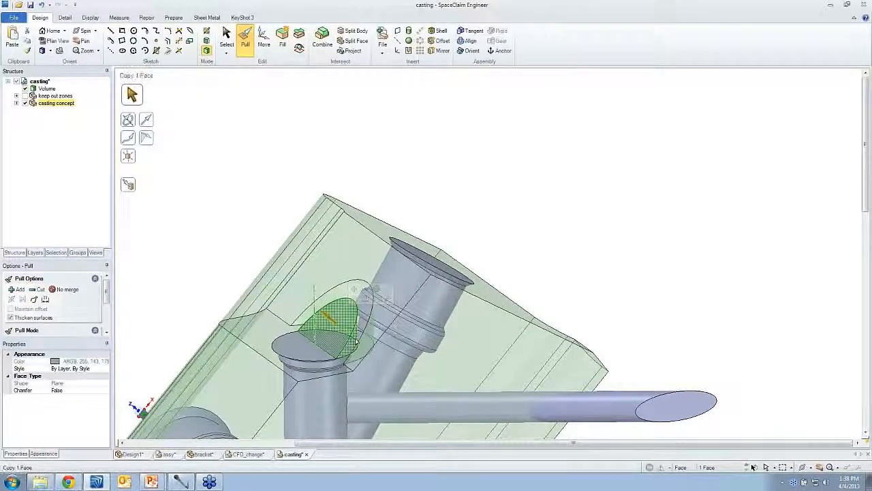
pyautogui.click(289, 50)
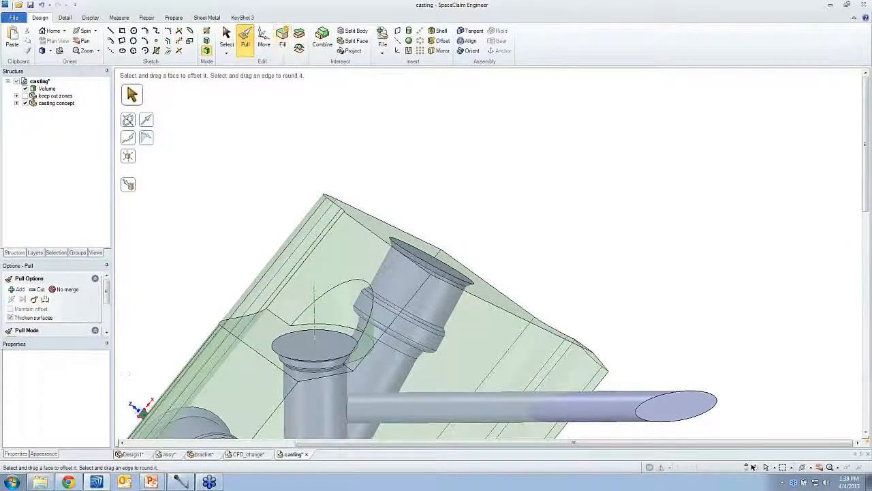
# Extrude the circular end edge of the large upright port outward into a flat ring surface
pyautogui.click(344, 343)
pyautogui.moveTo(350, 326); pyautogui.dragTo(352, 346, button='middle')
pyautogui.click(359, 334)
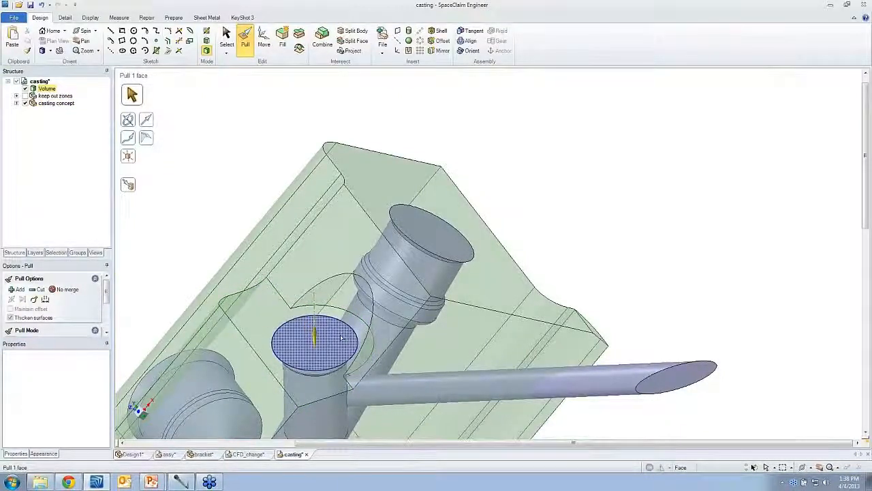
pyautogui.moveTo(342, 338); pyautogui.dragTo(455, 154, button='middle')
pyautogui.doubleClick(366, 203)
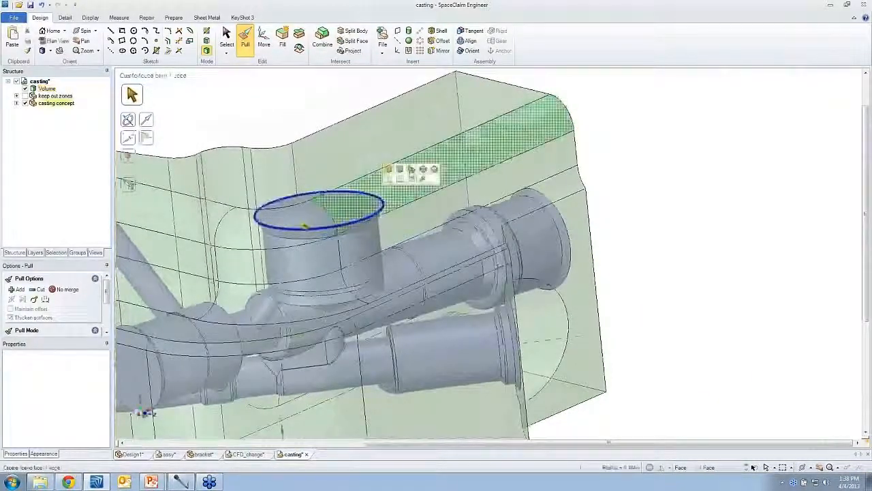
pyautogui.moveTo(304, 226); pyautogui.dragTo(382, 198)
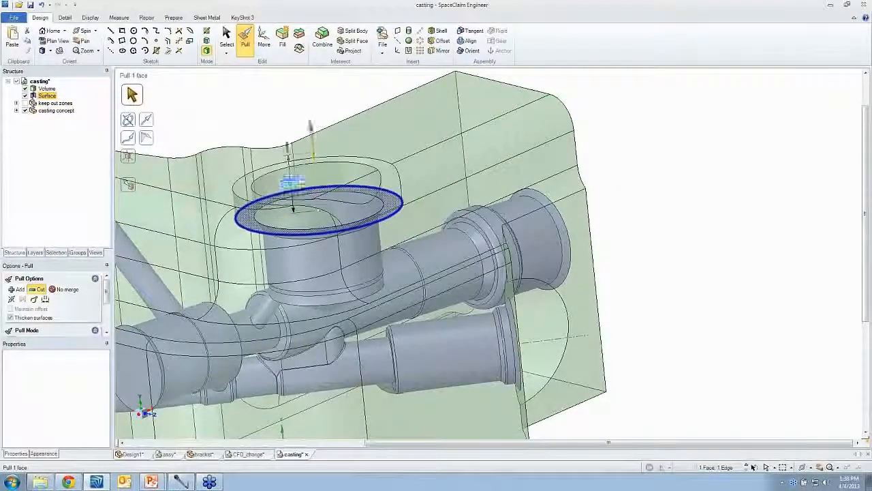
# Cut the ring surface through the casting above the large upright port and fill the remaining core faces
pyautogui.moveTo(318, 210); pyautogui.dragTo(319, 210)
pyautogui.moveTo(320, 208); pyautogui.dragTo(329, 221, button='middle')
pyautogui.scroll(1, 327, 204)
pyautogui.click(334, 185)
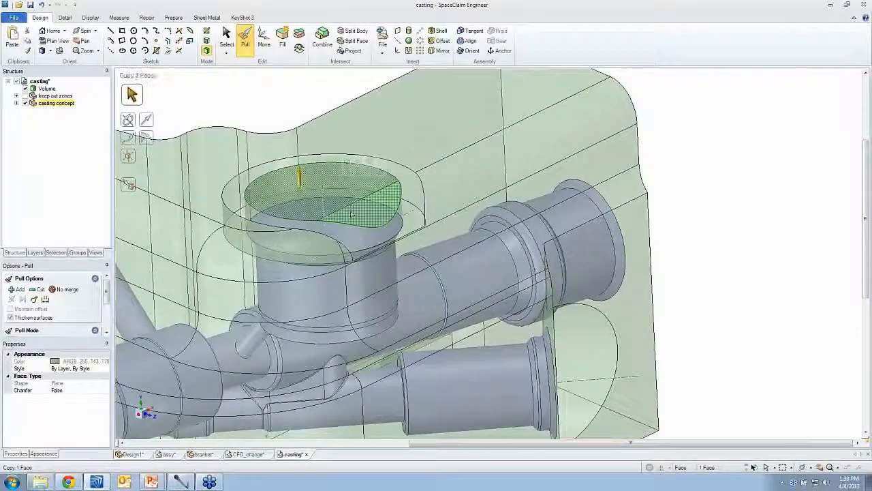
pyautogui.keyDown('ctrl'); pyautogui.click(351, 235); pyautogui.keyUp('ctrl')
pyautogui.click(284, 41)
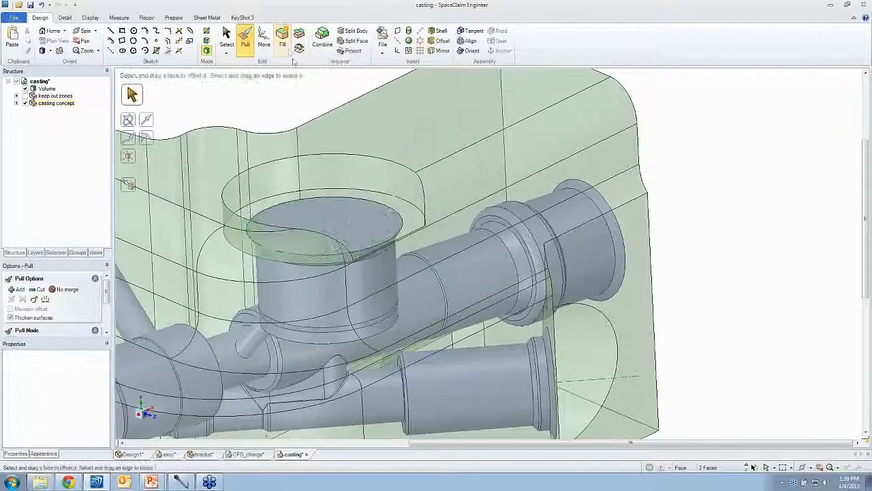
# Pull the casting's opposite end face up to the end face of the flow volume port behind it
pyautogui.click(327, 218)
pyautogui.moveTo(329, 219); pyautogui.dragTo(371, 225, button='middle')
pyautogui.scroll(-2, 361, 223)
pyautogui.moveTo(141, 138); pyautogui.dragTo(259, 300, button='middle')
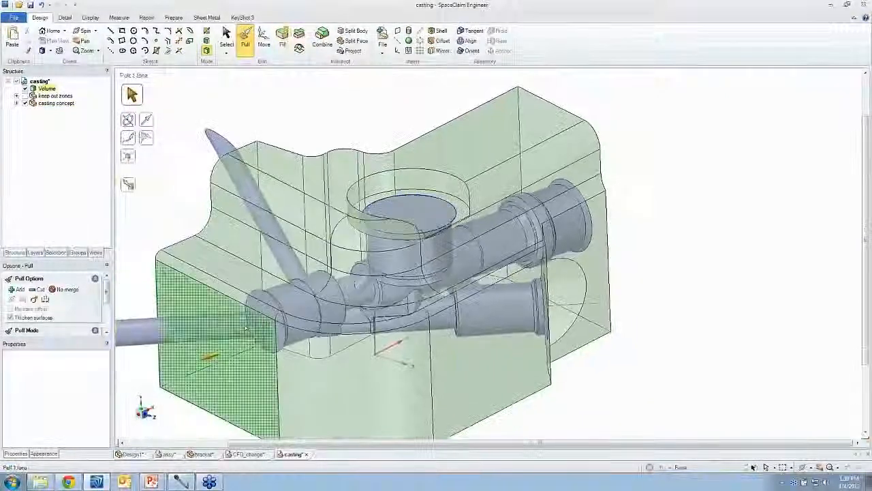
pyautogui.click(279, 301)
pyautogui.click(284, 299)
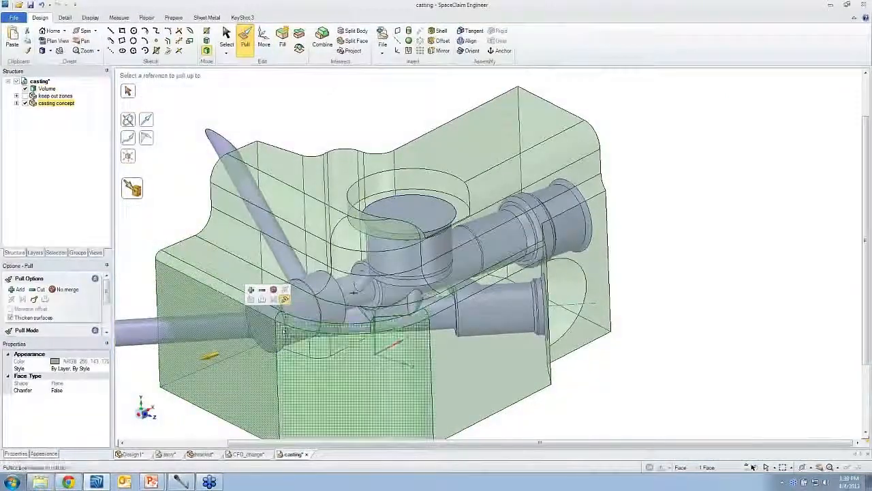
pyautogui.click(284, 332)
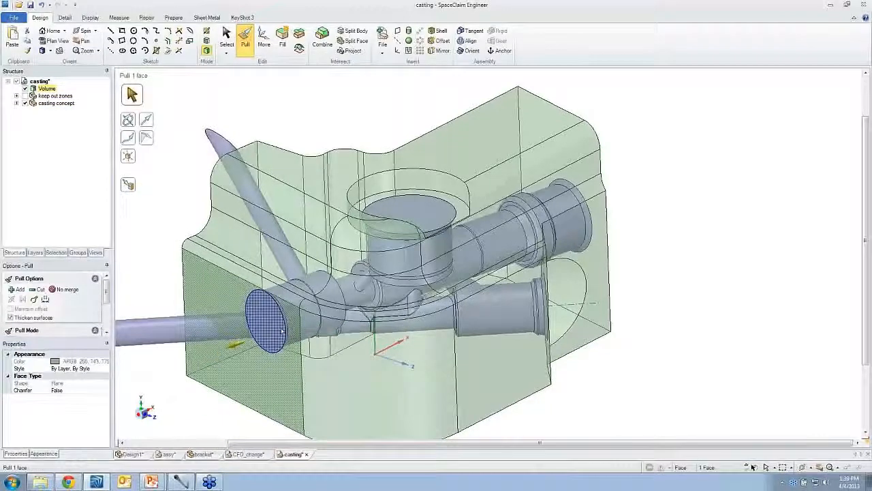
pyautogui.click(461, 282)
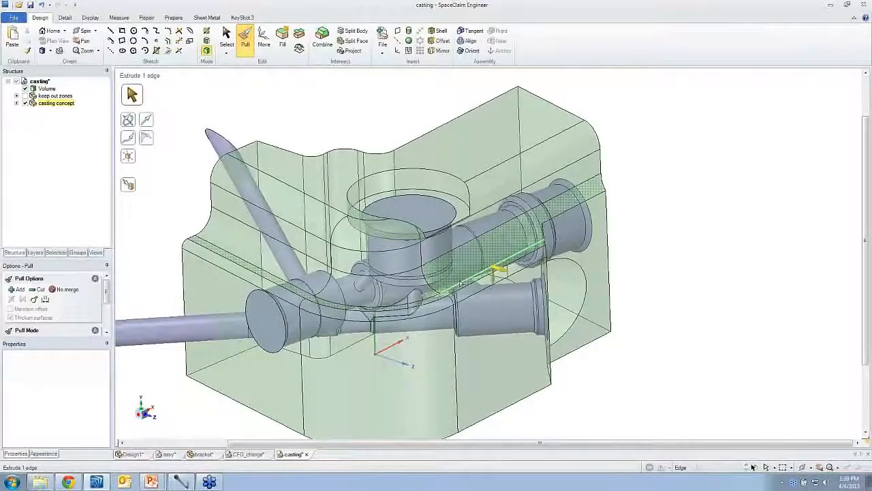
pyautogui.click(719, 285)
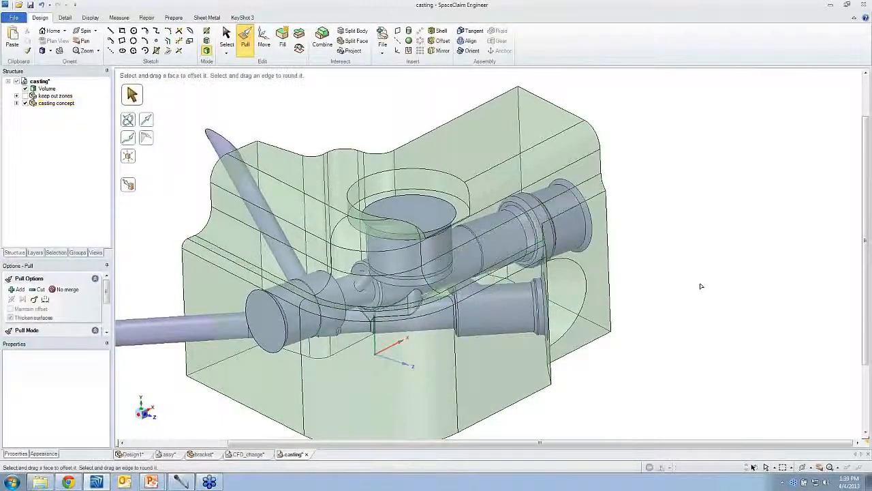
pyautogui.moveTo(701, 287); pyautogui.dragTo(654, 263, button='middle')
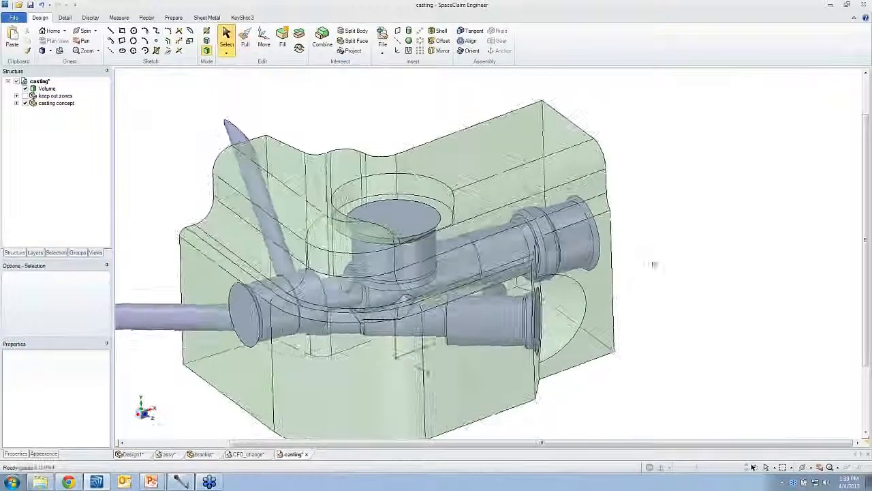
pyautogui.click(578, 113)
pyautogui.moveTo(586, 102); pyautogui.dragTo(547, 286, button='middle')
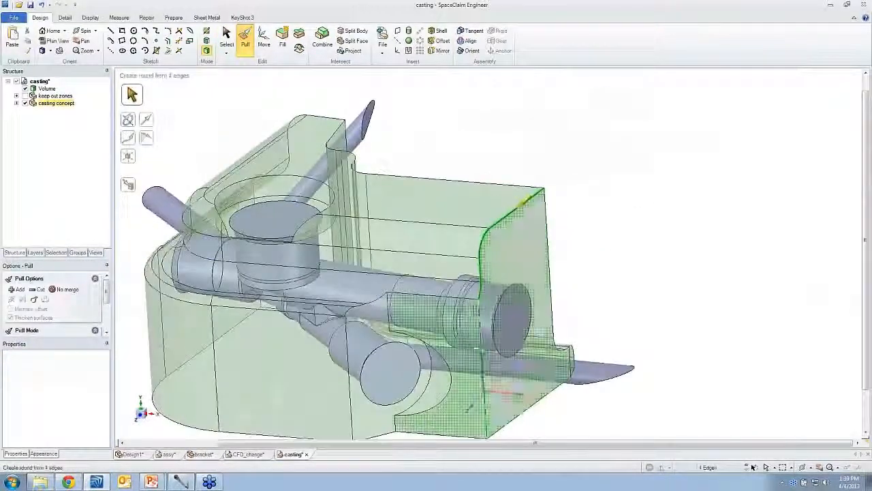
pyautogui.keyDown('ctrl'); pyautogui.click(484, 361); pyautogui.keyUp('ctrl')
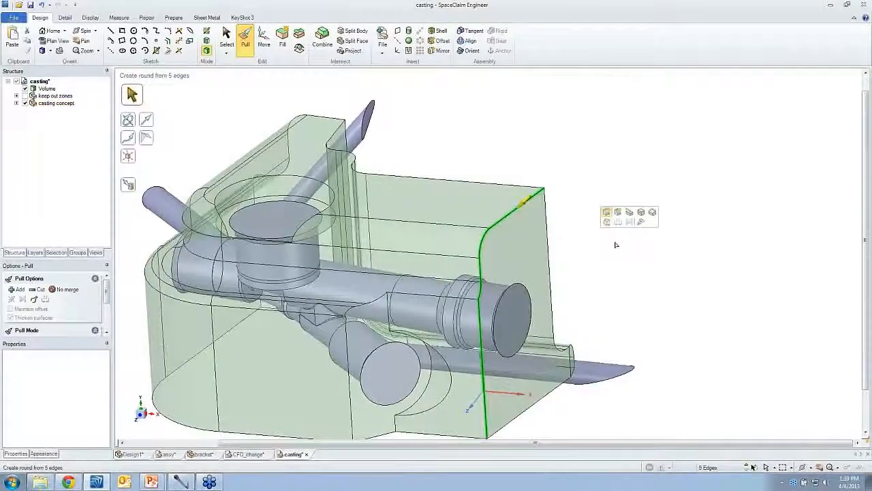
pyautogui.moveTo(600, 250); pyautogui.dragTo(626, 246)
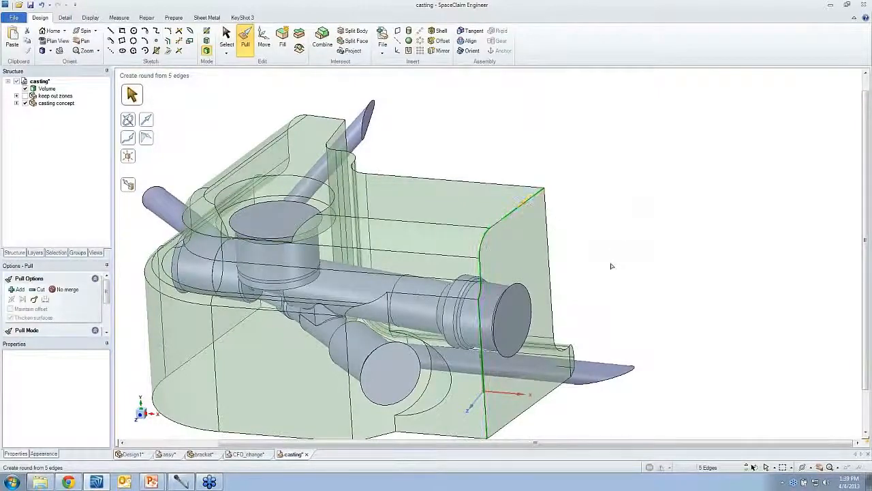
pyautogui.click(610, 263)
# Switch the casting's display from transparent to opaque
pyautogui.scroll(-2, 356, 210)
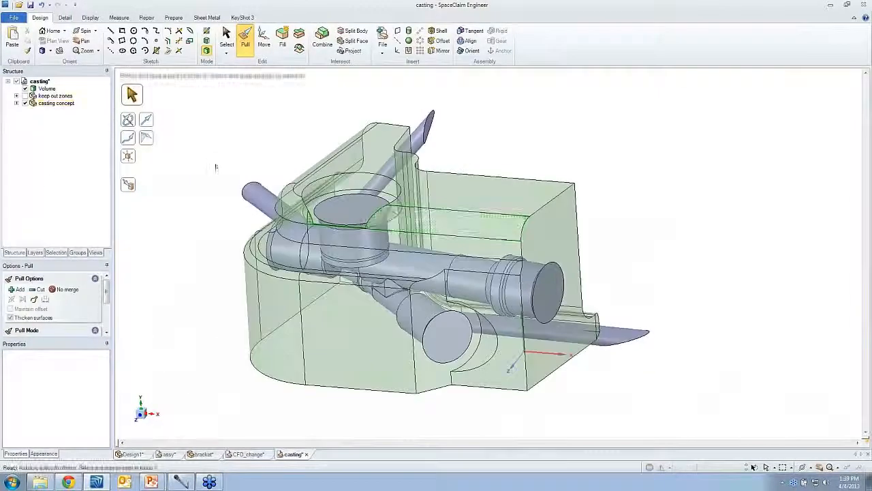
pyautogui.click(226, 39)
pyautogui.click(437, 166)
pyautogui.click(449, 165)
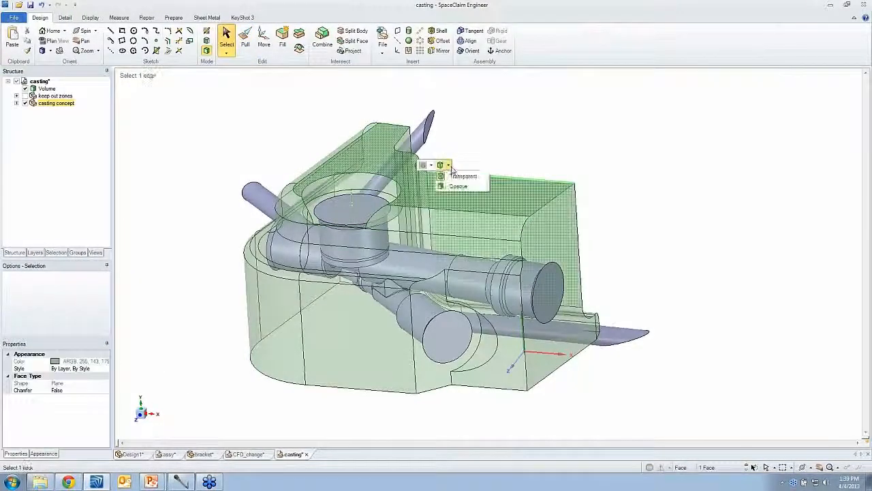
pyautogui.click(463, 188)
pyautogui.click(568, 160)
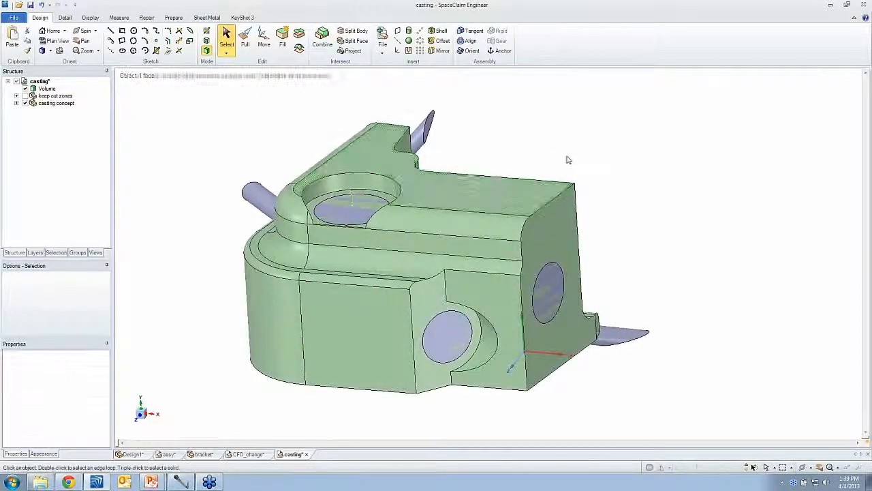
# Hide the flow volume to inspect the solid casting alone, and show it again
pyautogui.click(25, 103)
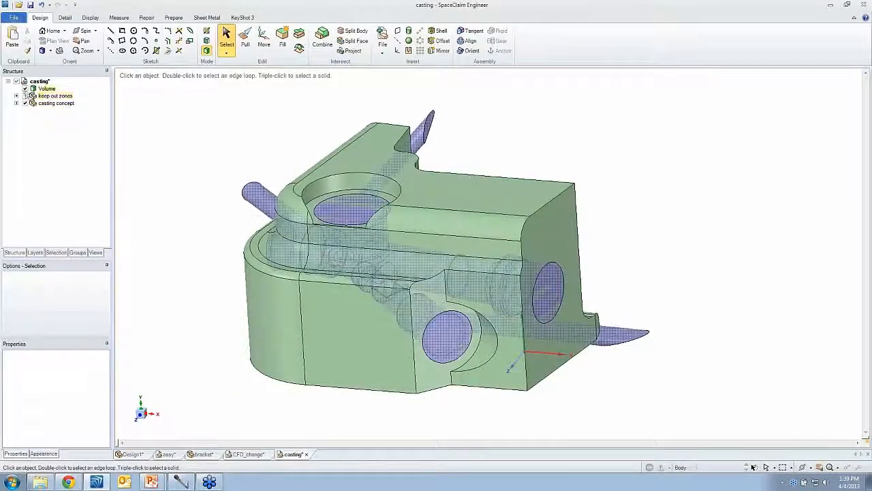
pyautogui.click(25, 89)
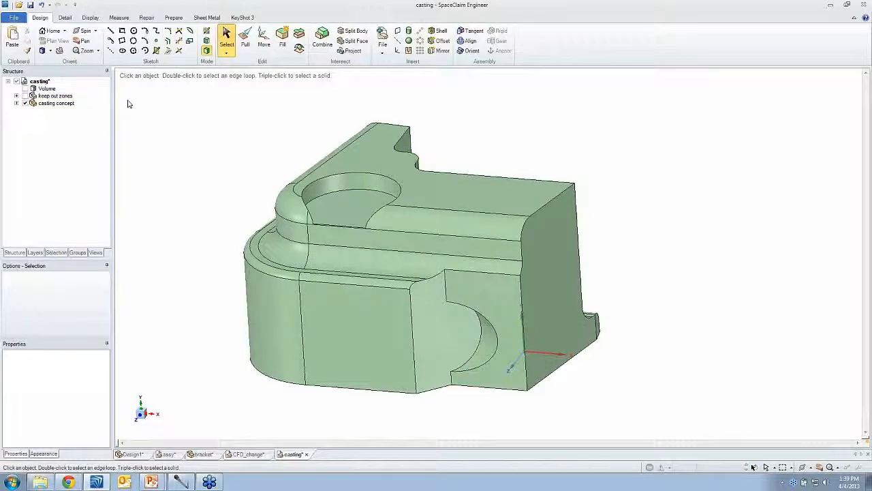
pyautogui.click(25, 88)
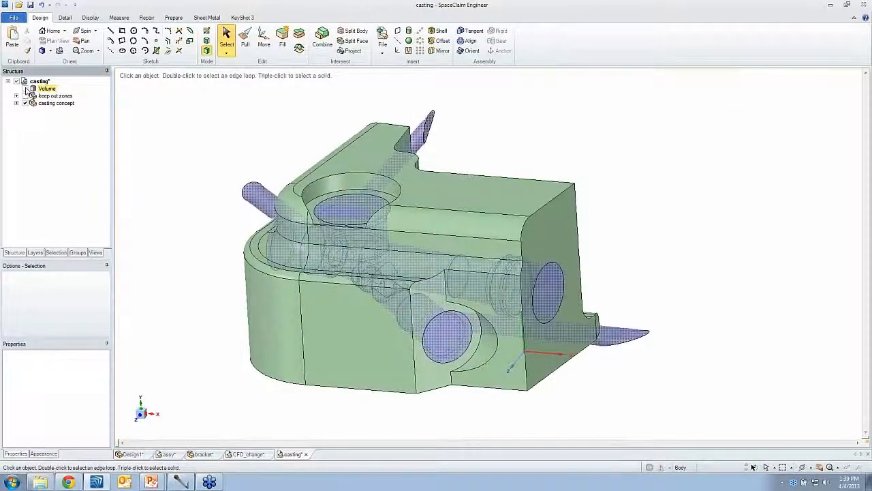
# Combine the casting with the flow volume as cutter, with Keep cutter off, and remove the core region to hollow out the passages
pyautogui.click(318, 45)
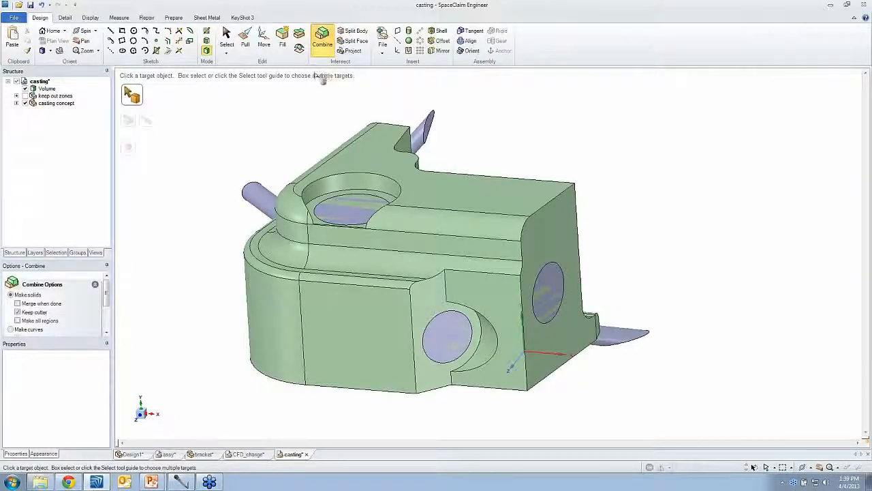
pyautogui.click(18, 313)
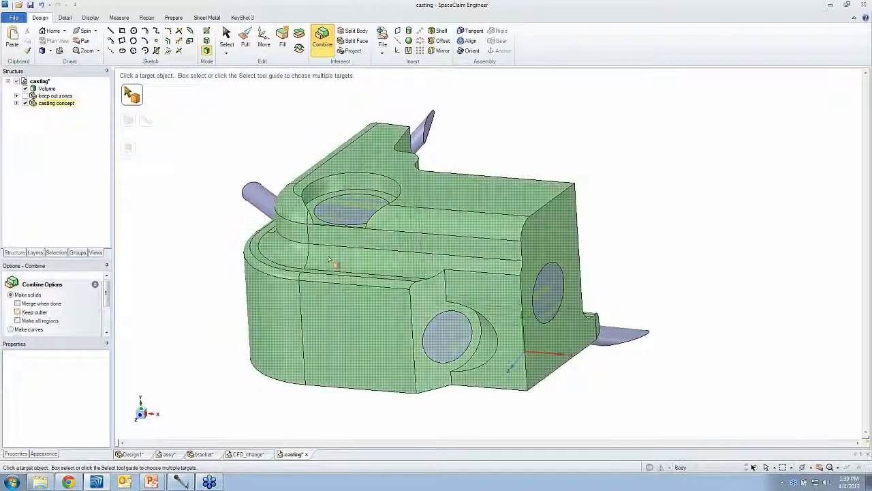
pyautogui.click(334, 264)
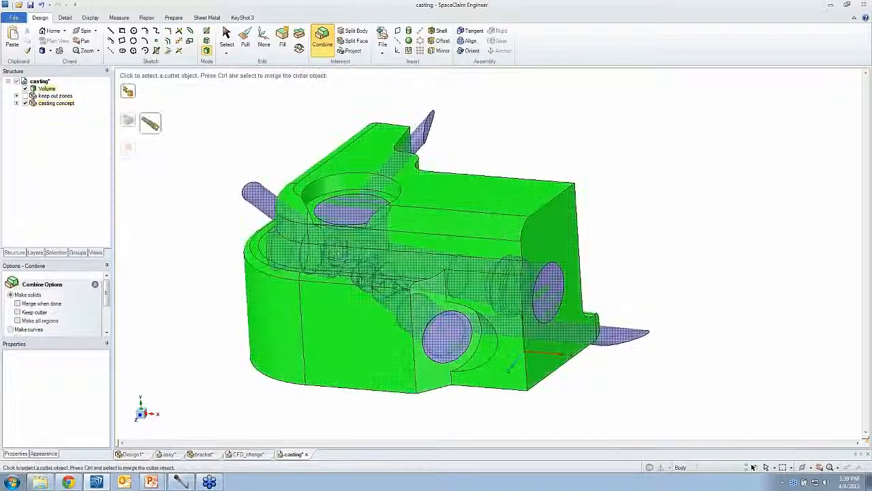
pyautogui.click(269, 197)
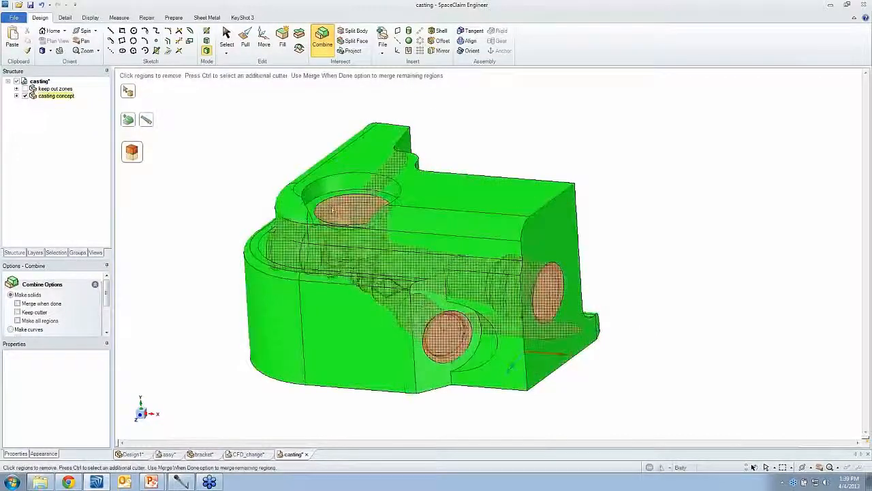
pyautogui.click(333, 211)
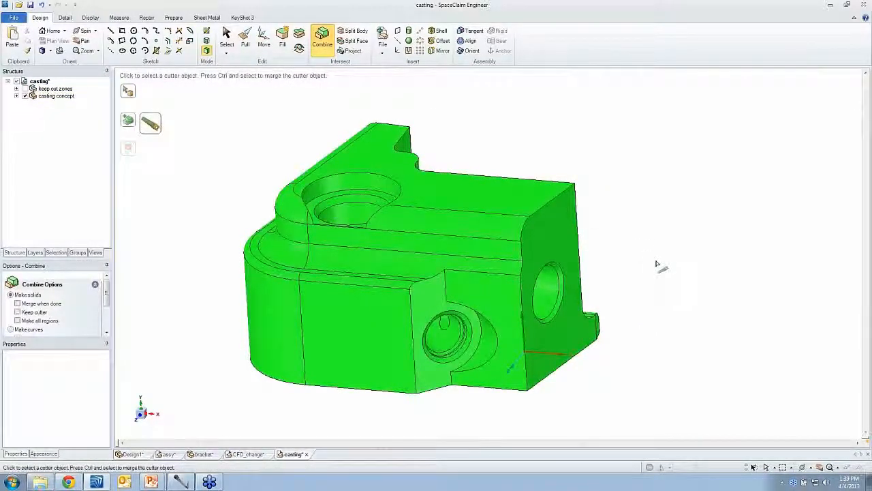
pyautogui.click(656, 263)
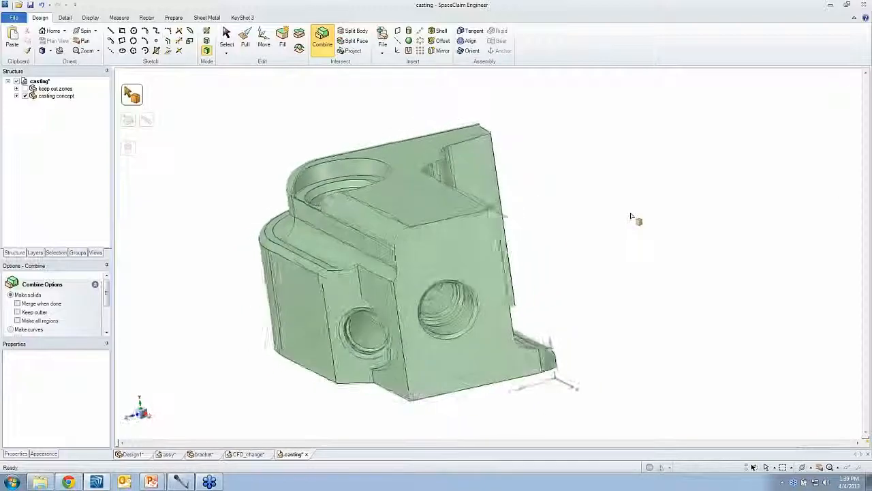